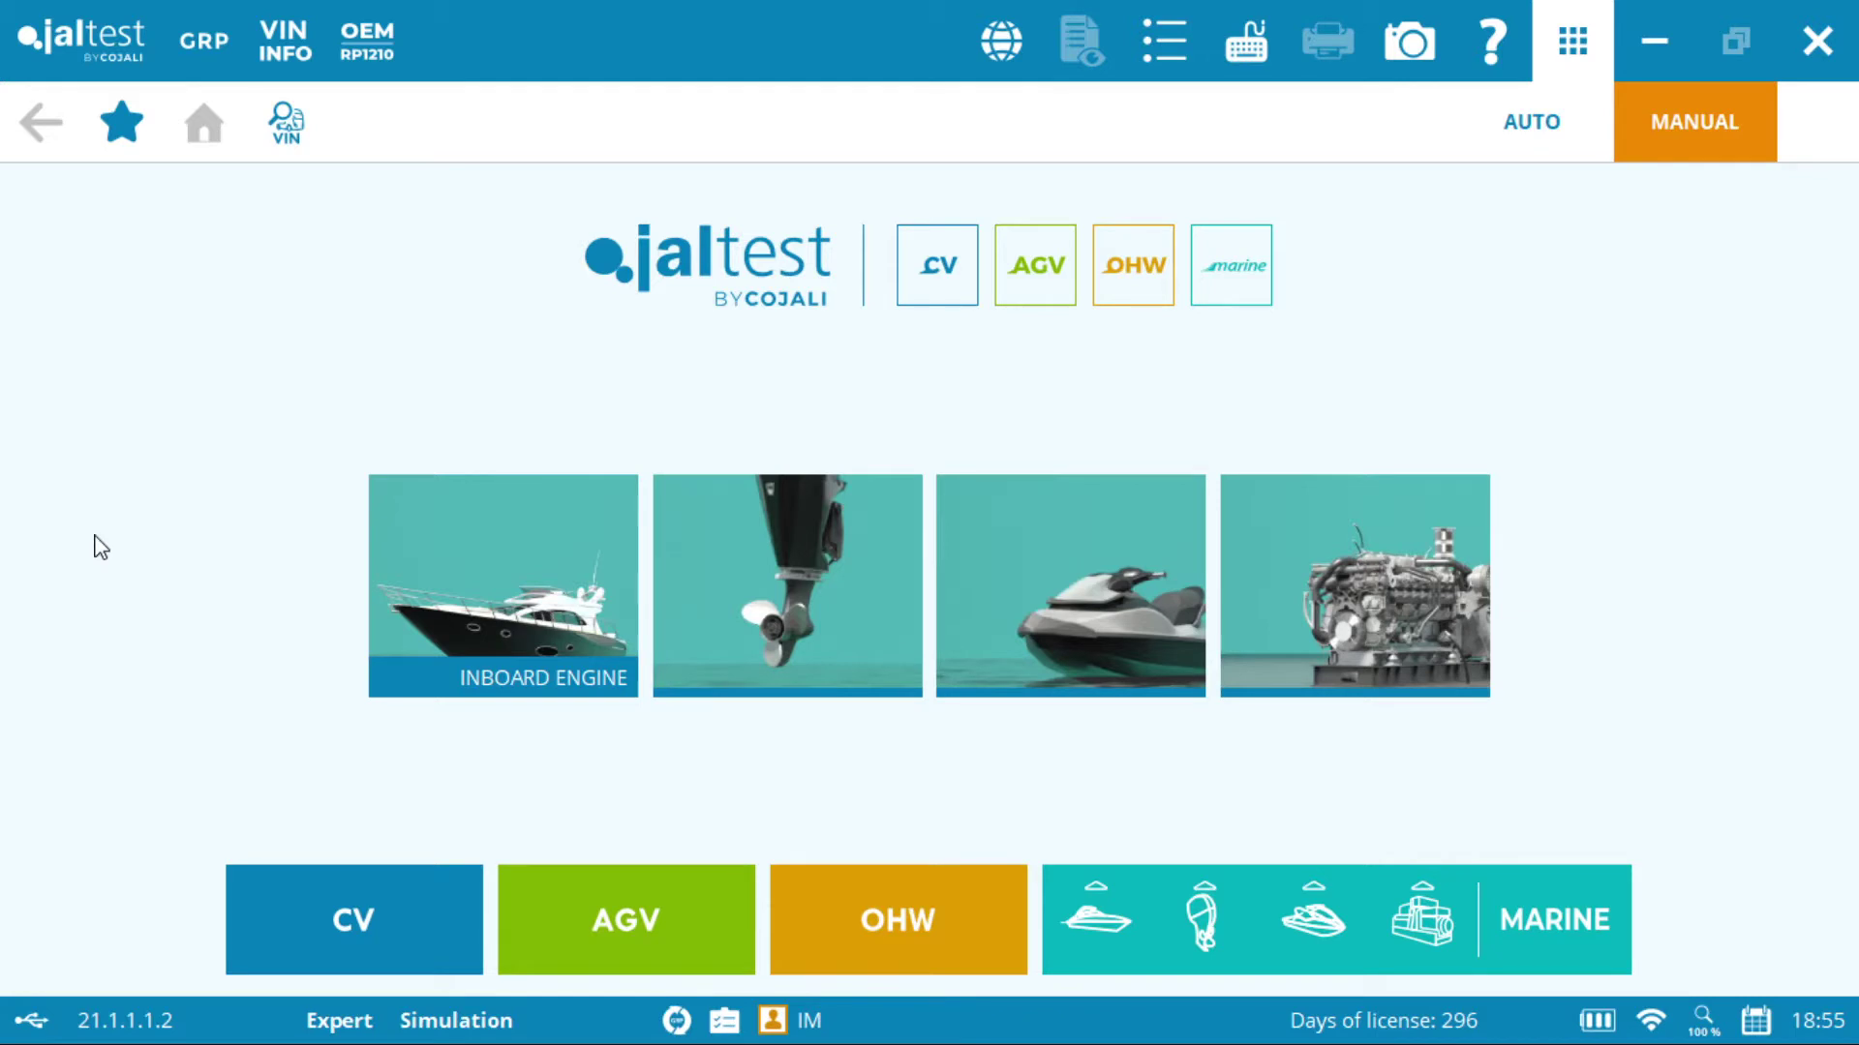
# Step: Choose inboard engine Volvo Penta, D Series, model D4, and review its 10-system list
pyautogui.click(521, 608)
pyautogui.moveTo(471, 414); pyautogui.dragTo(460, 856)
pyautogui.click(184, 779)
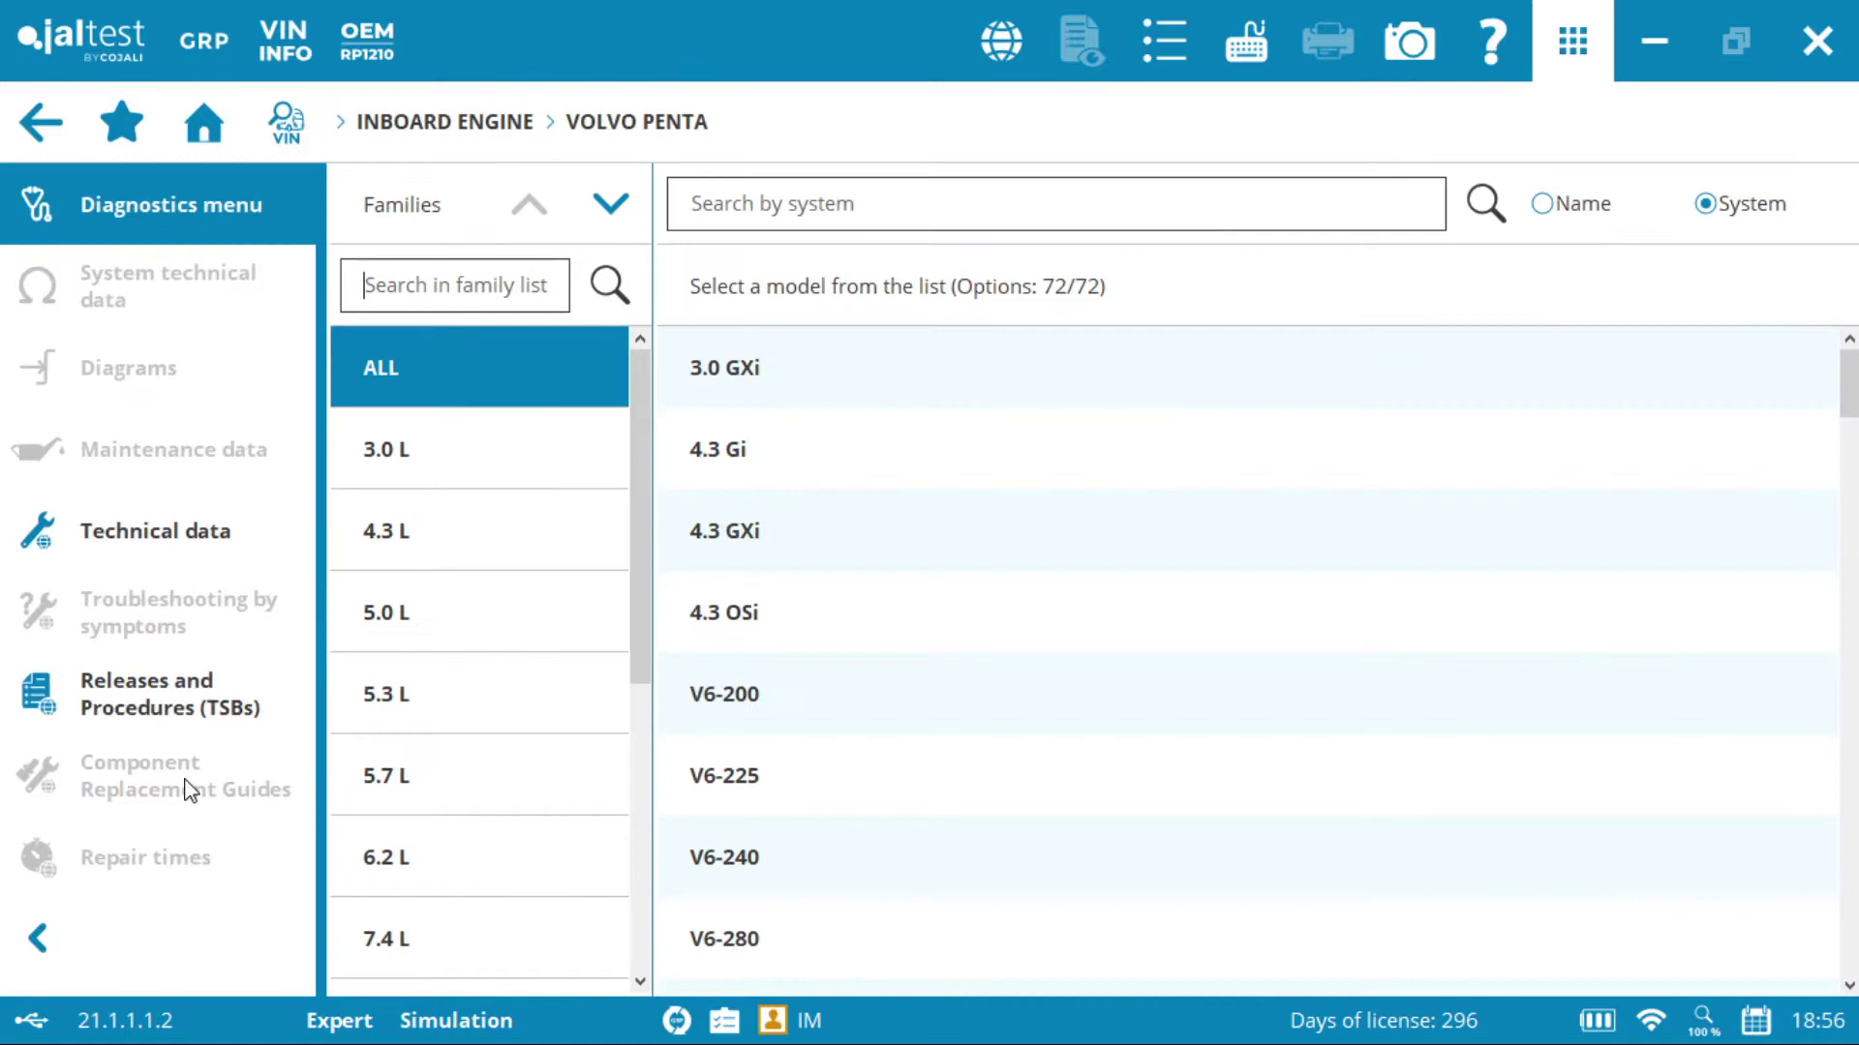
pyautogui.moveTo(635, 489); pyautogui.dragTo(624, 786)
pyautogui.click(474, 629)
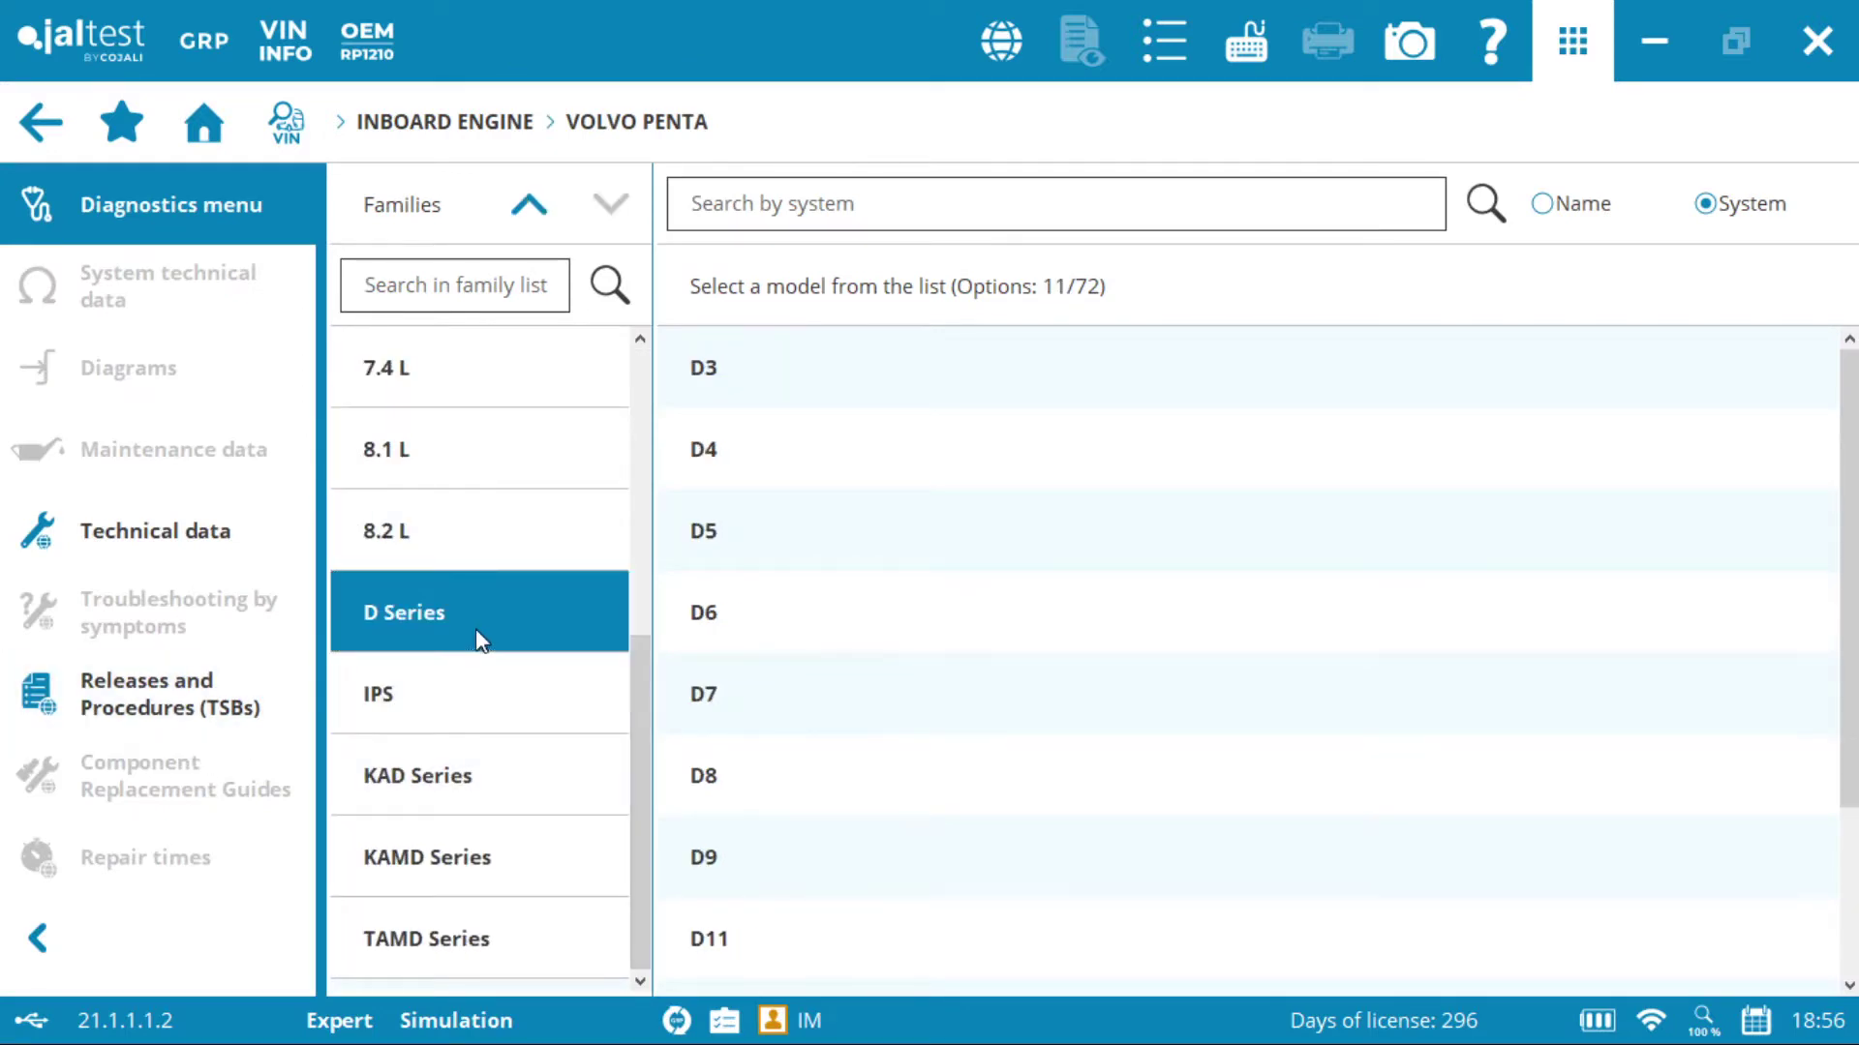
pyautogui.click(898, 441)
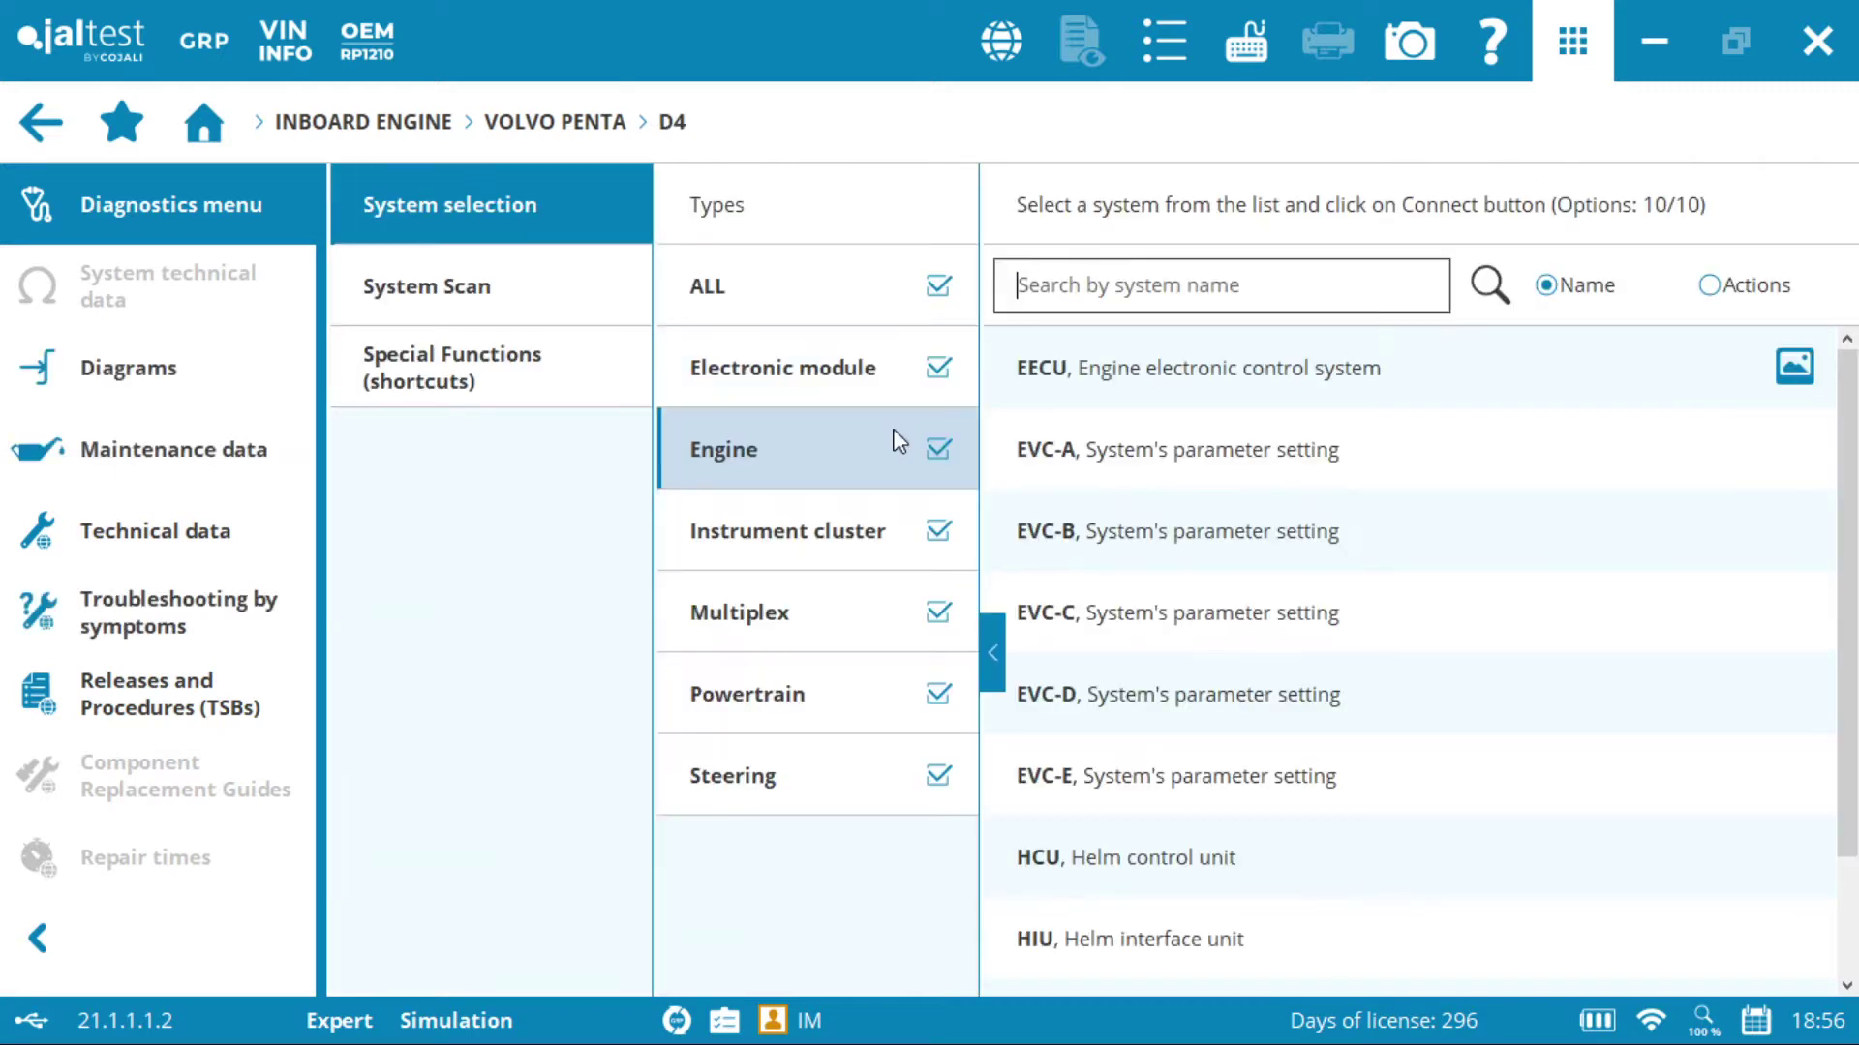
pyautogui.scroll(-1, 1851, 634)
pyautogui.moveTo(1850, 634); pyautogui.dragTo(1851, 774)
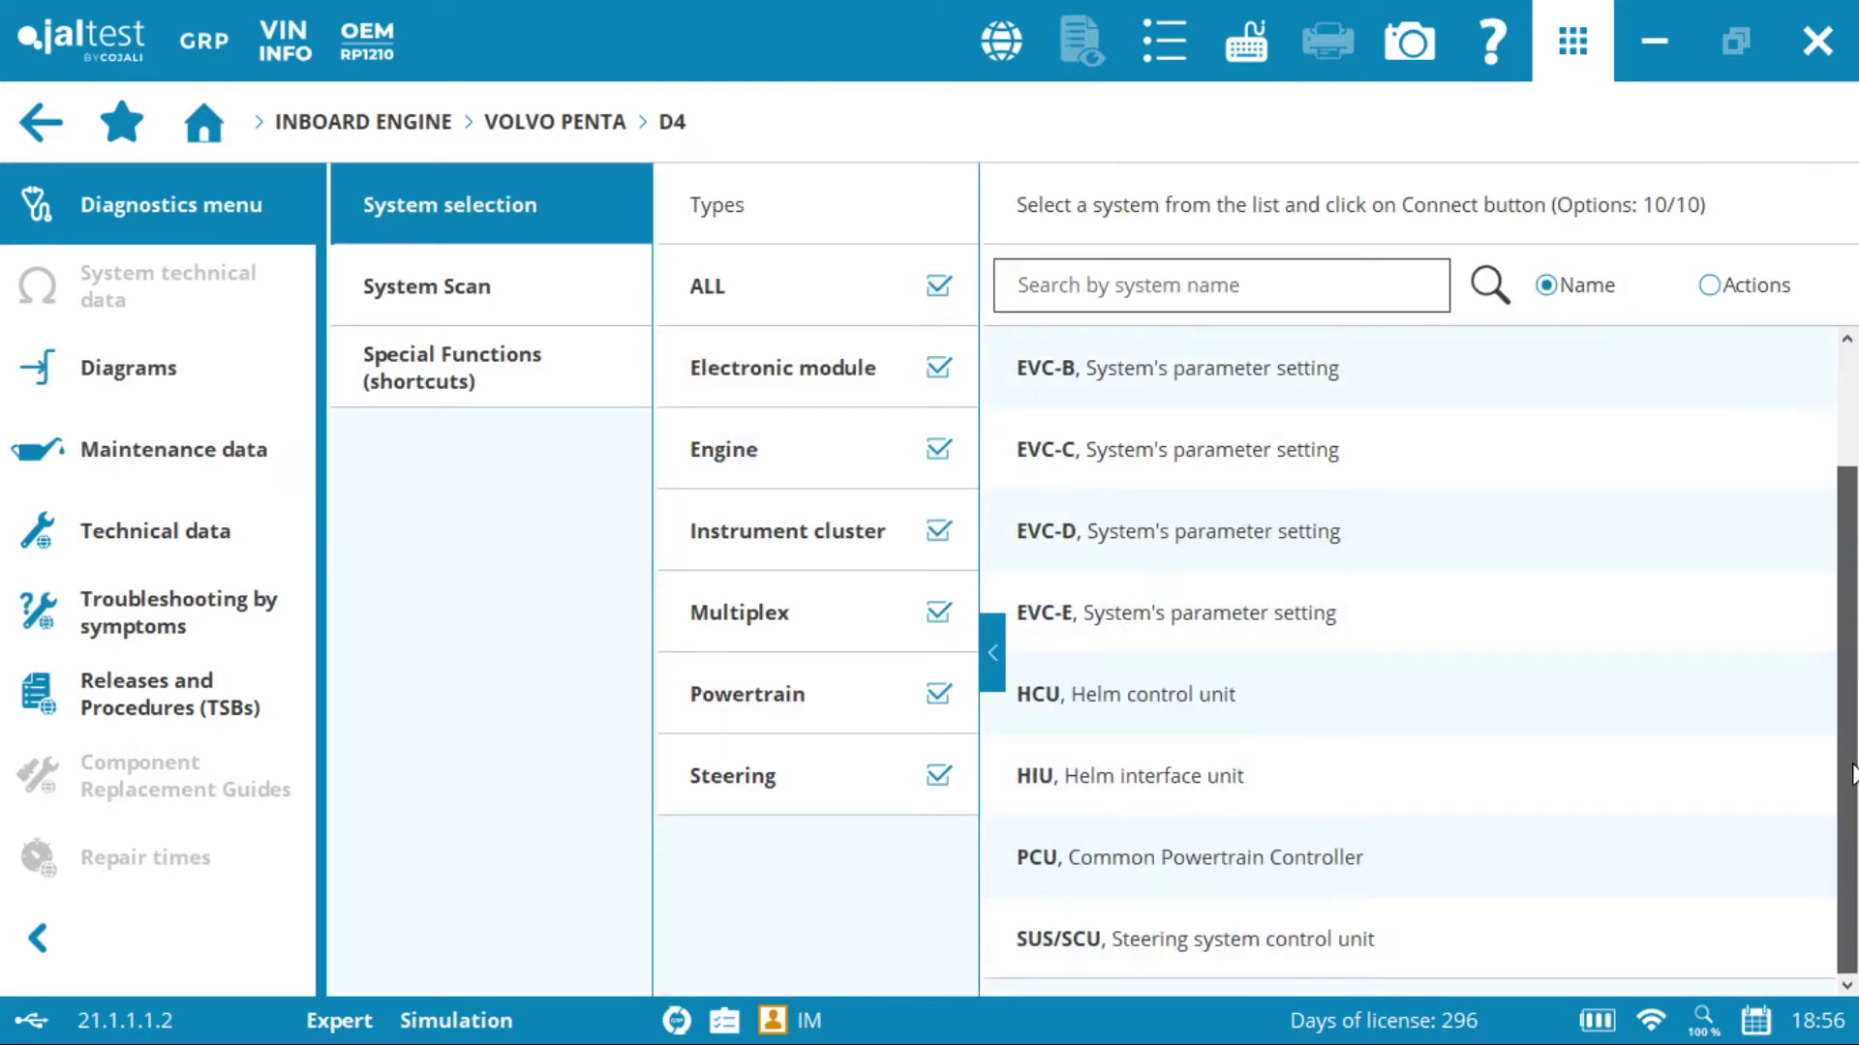
pyautogui.scroll(2, 1851, 685)
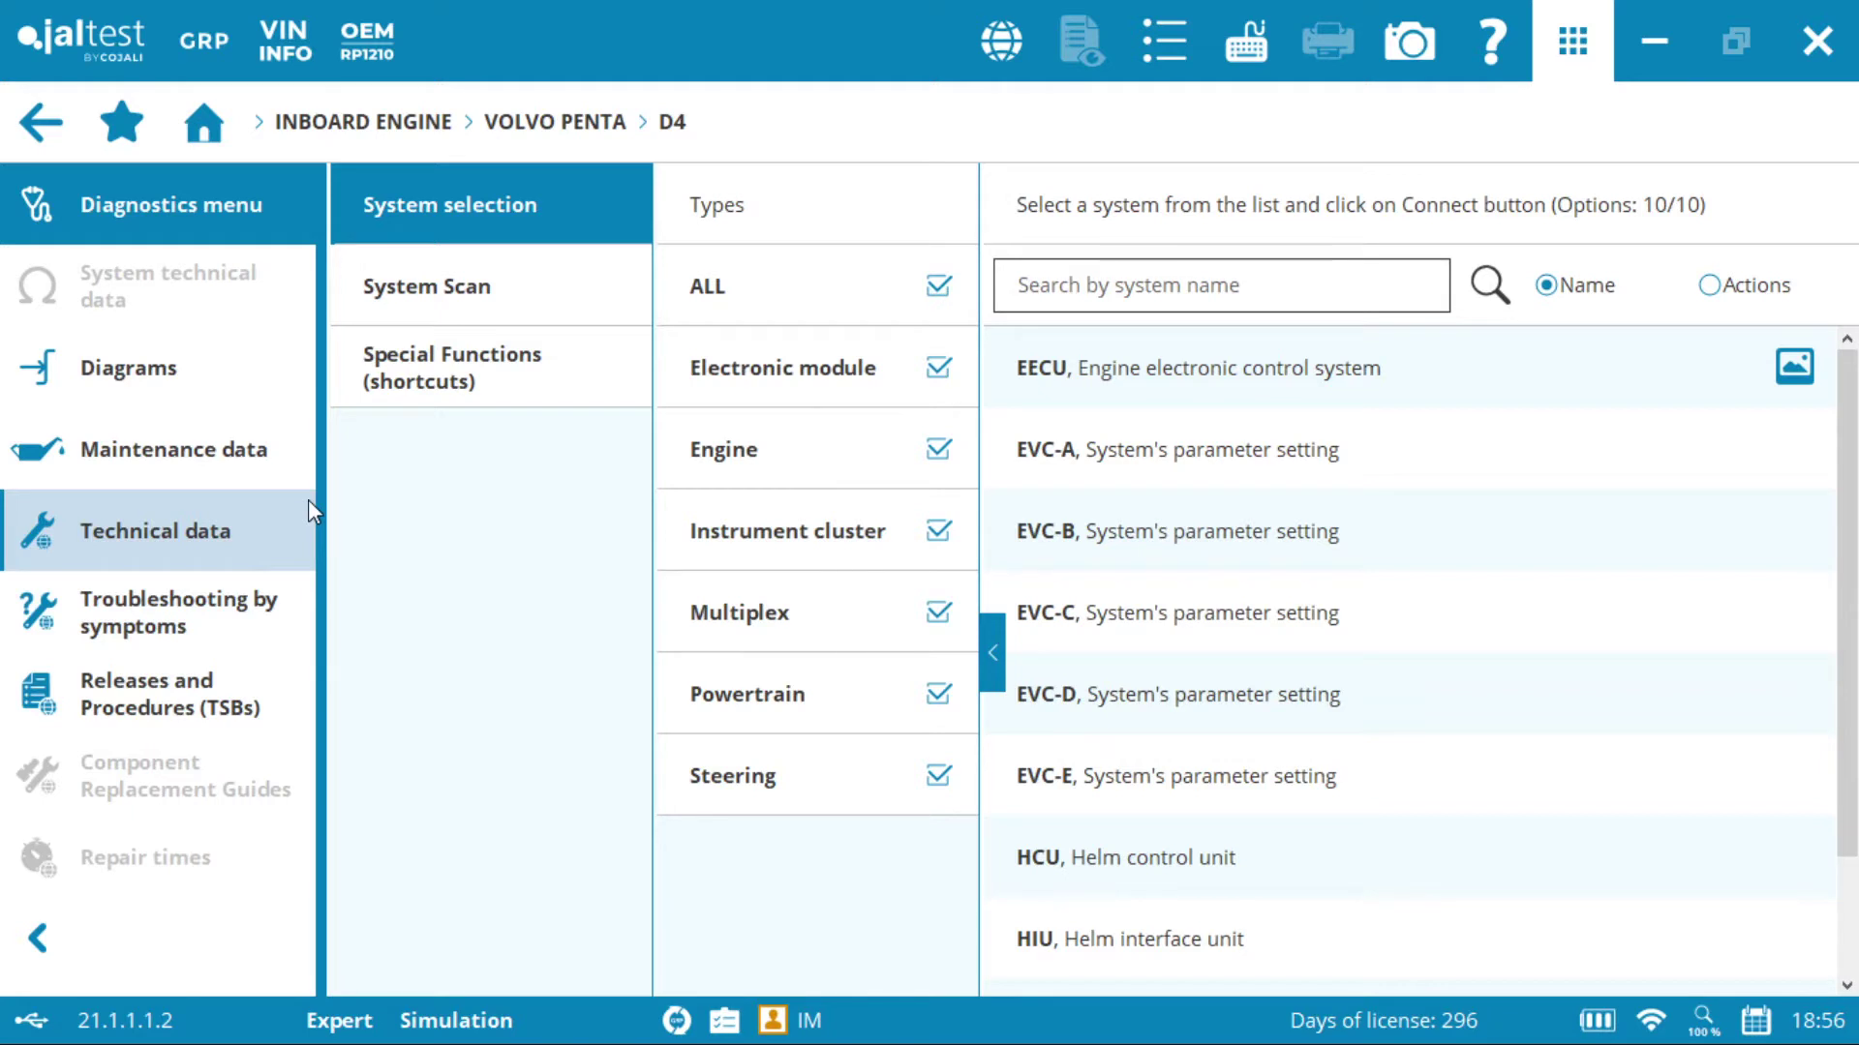
# Step: Check EVC-A's connectors, then show the Ignition Panel EVC-E direct-connector instructions for EVC-E
pyautogui.click(1208, 475)
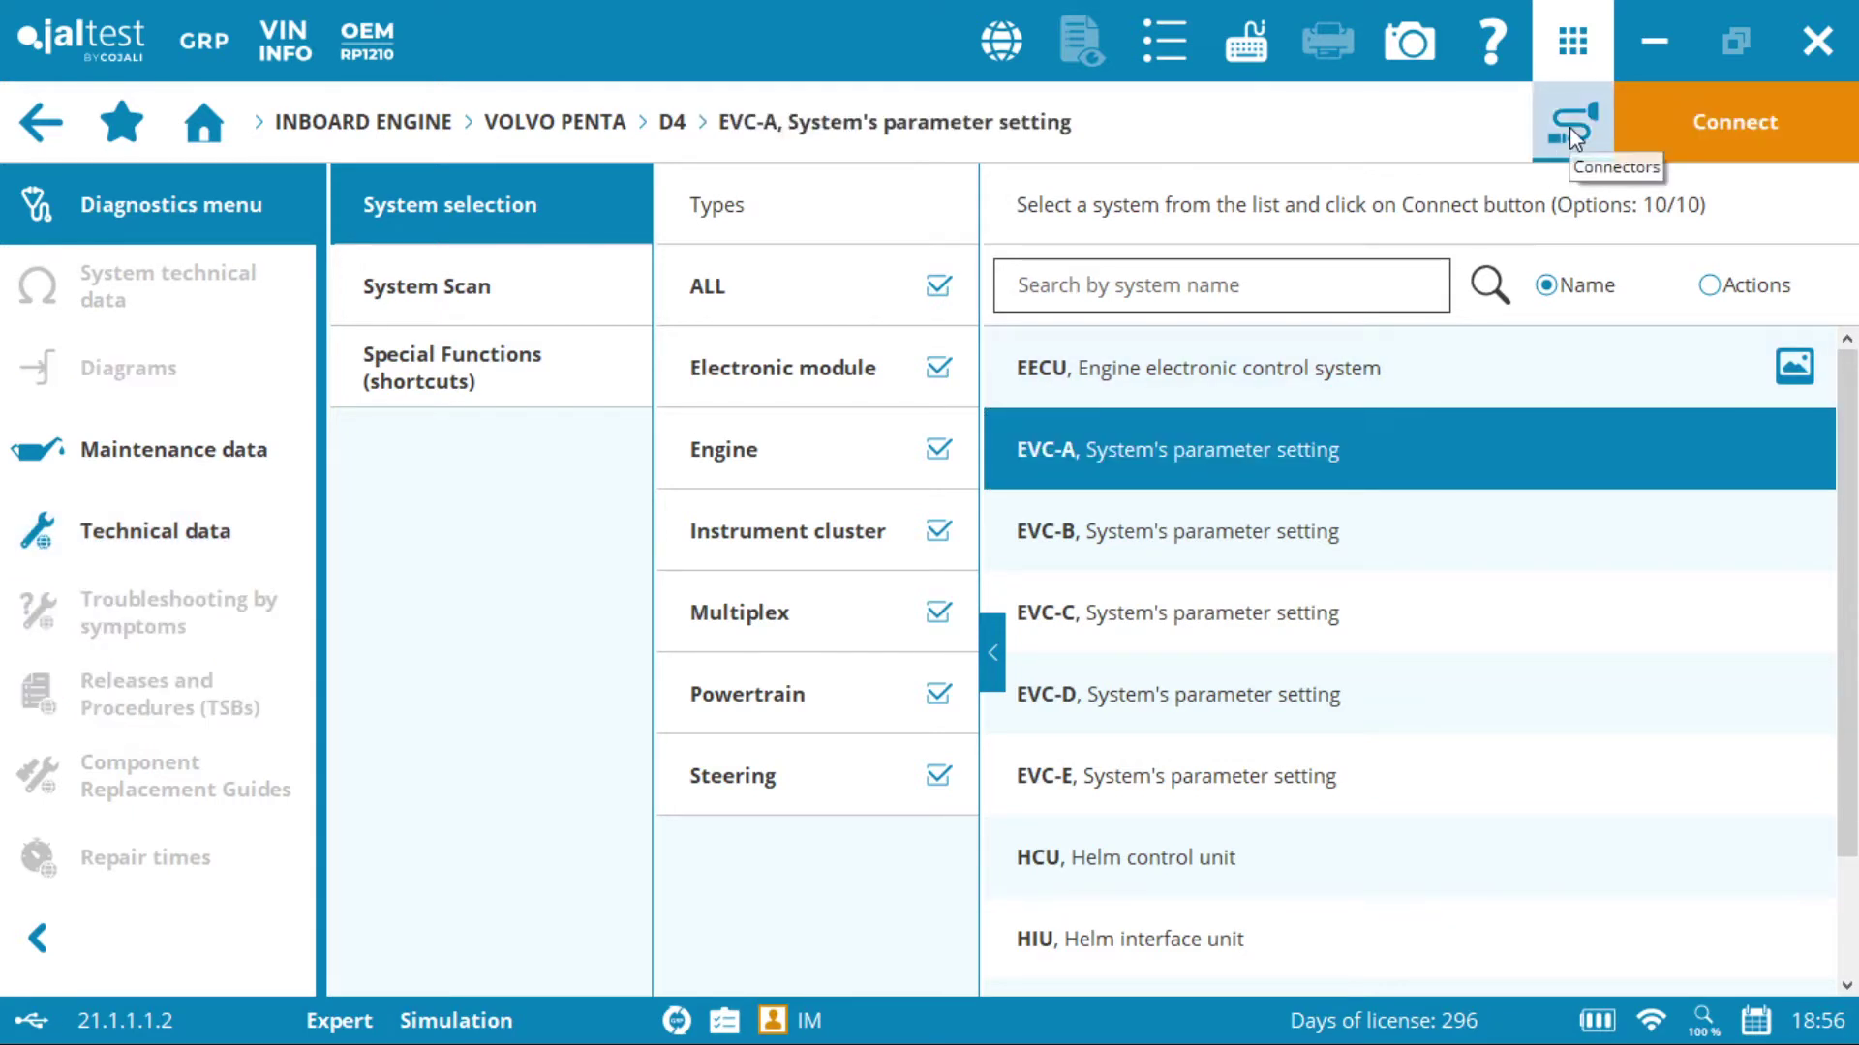
pyautogui.click(1573, 131)
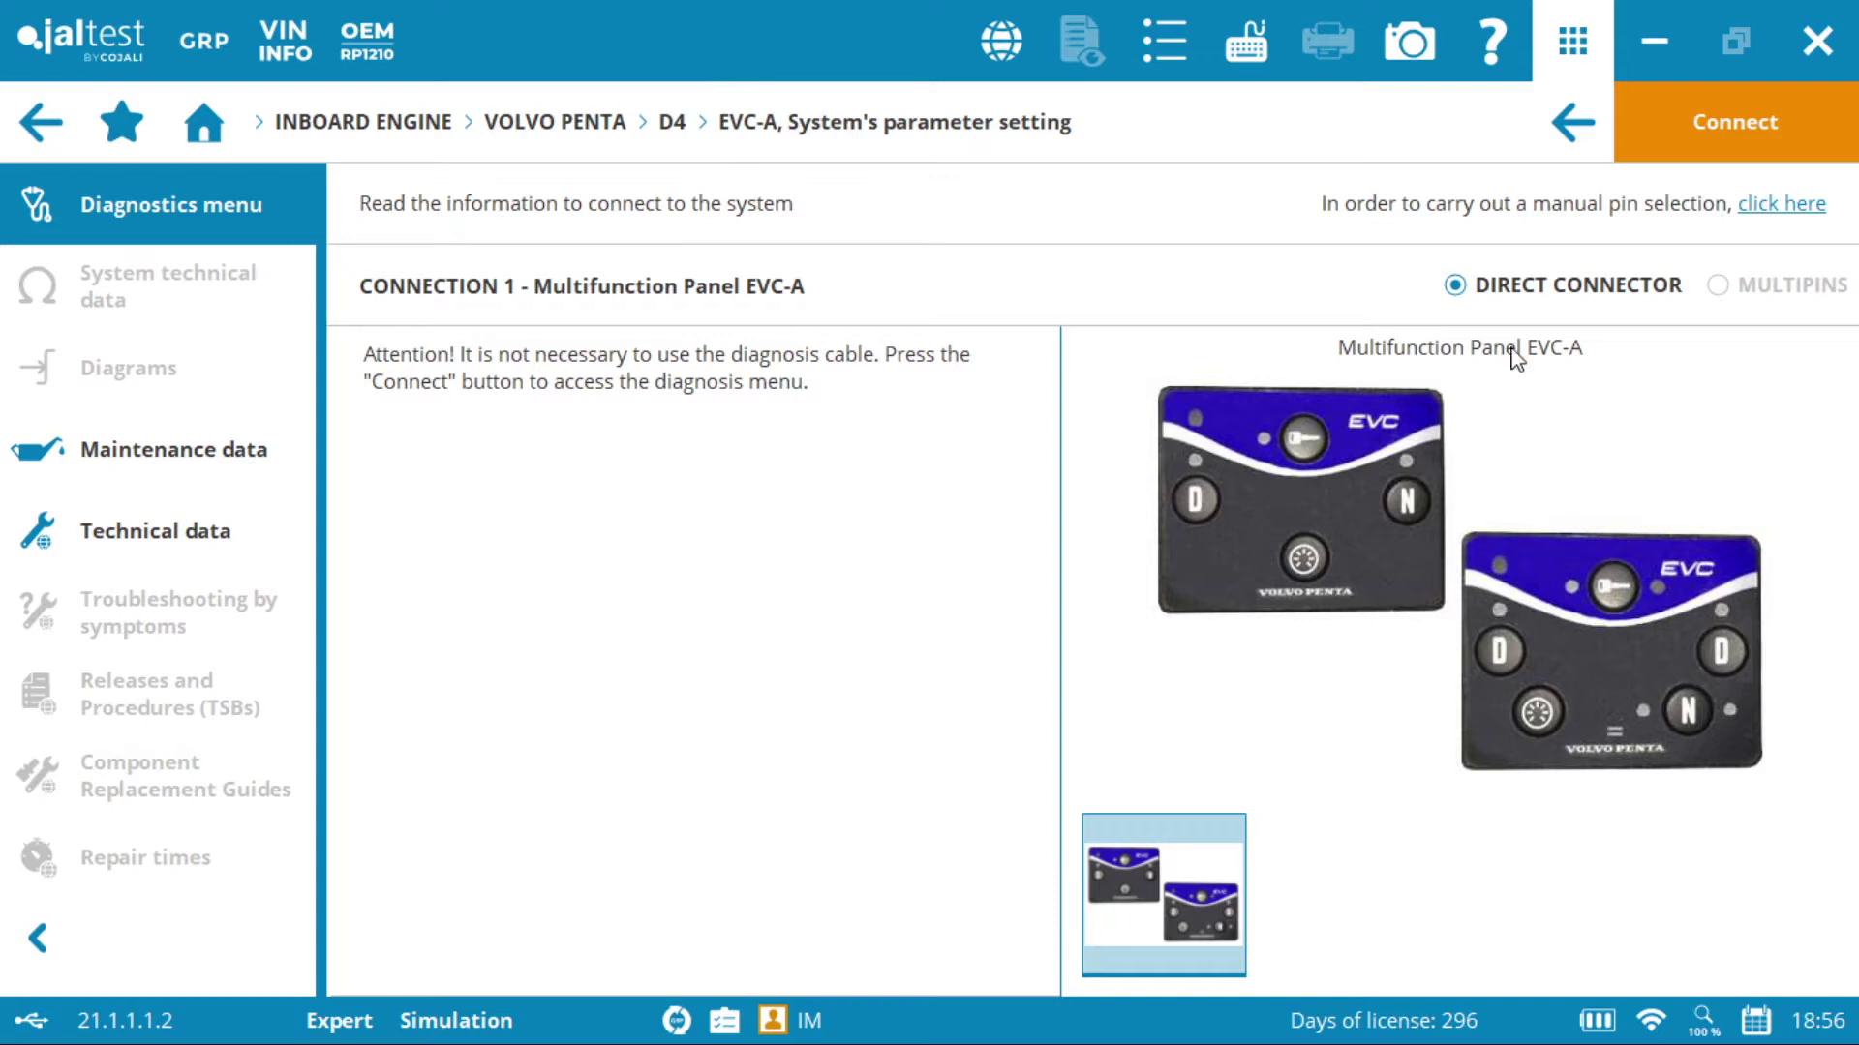
pyautogui.click(41, 122)
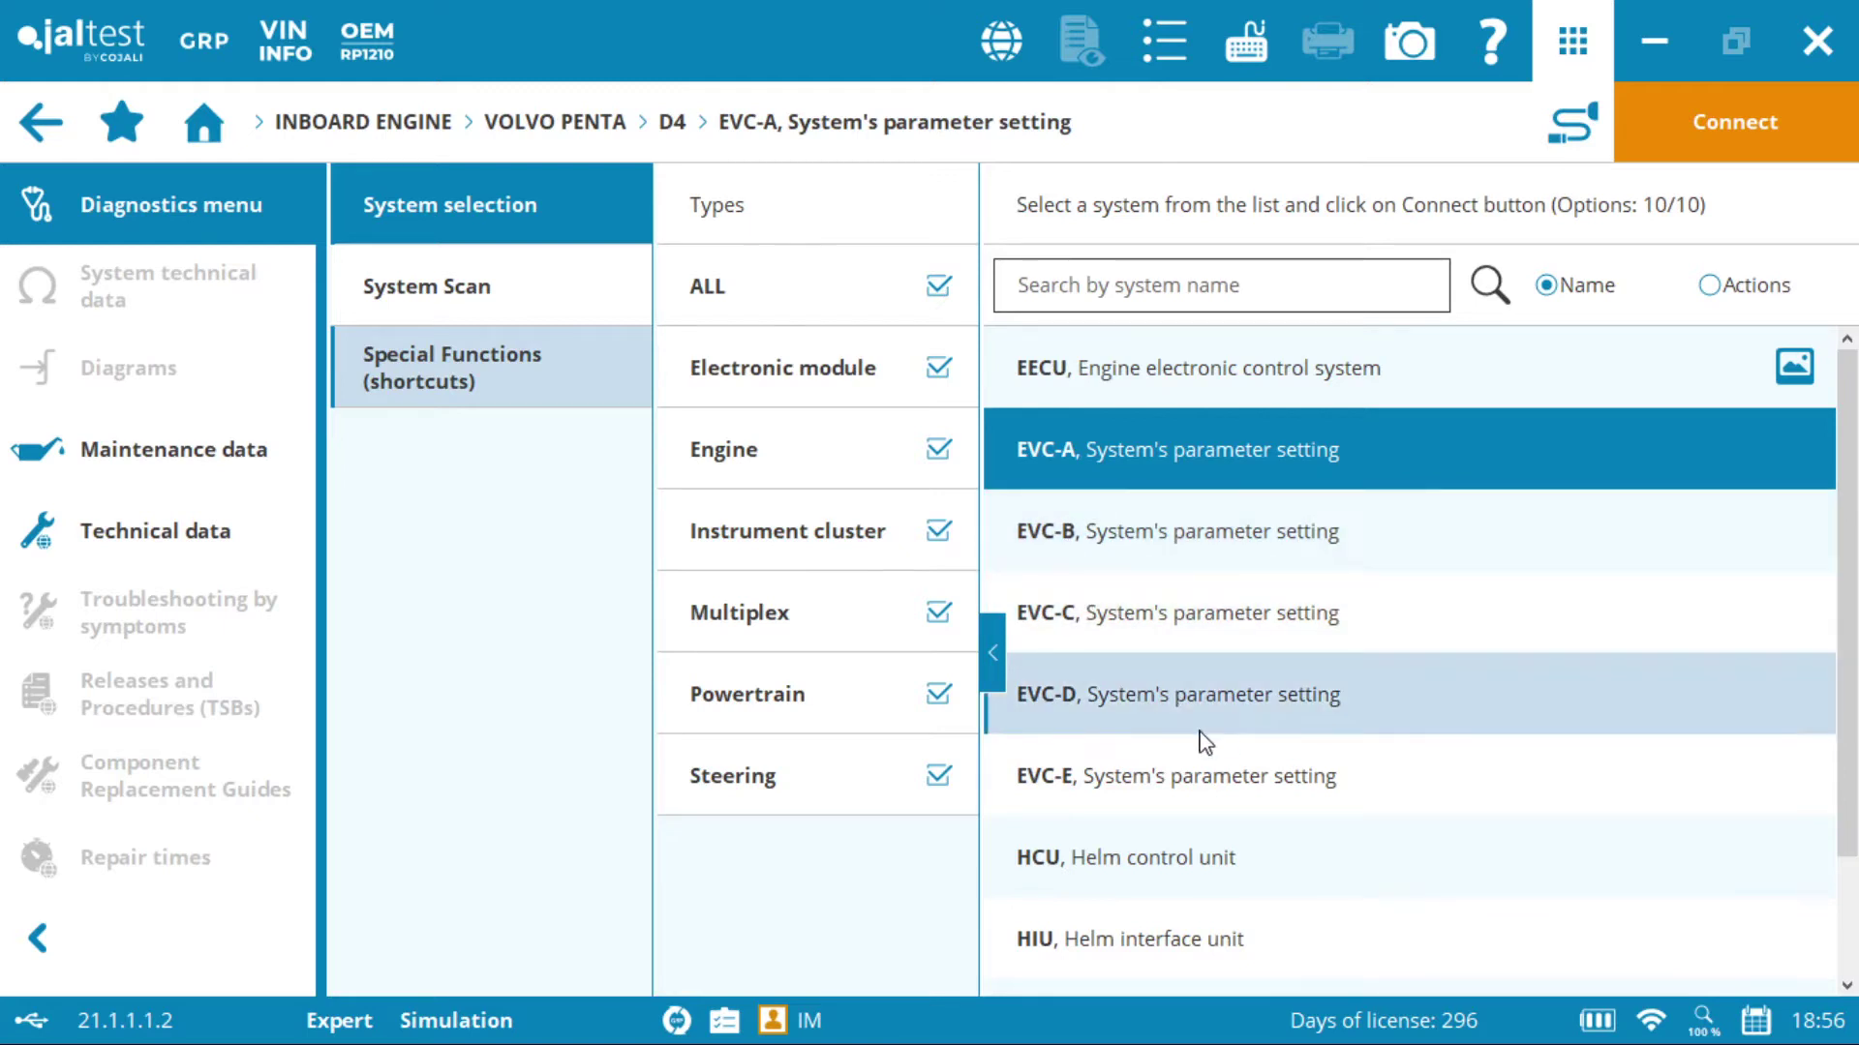
pyautogui.click(1164, 784)
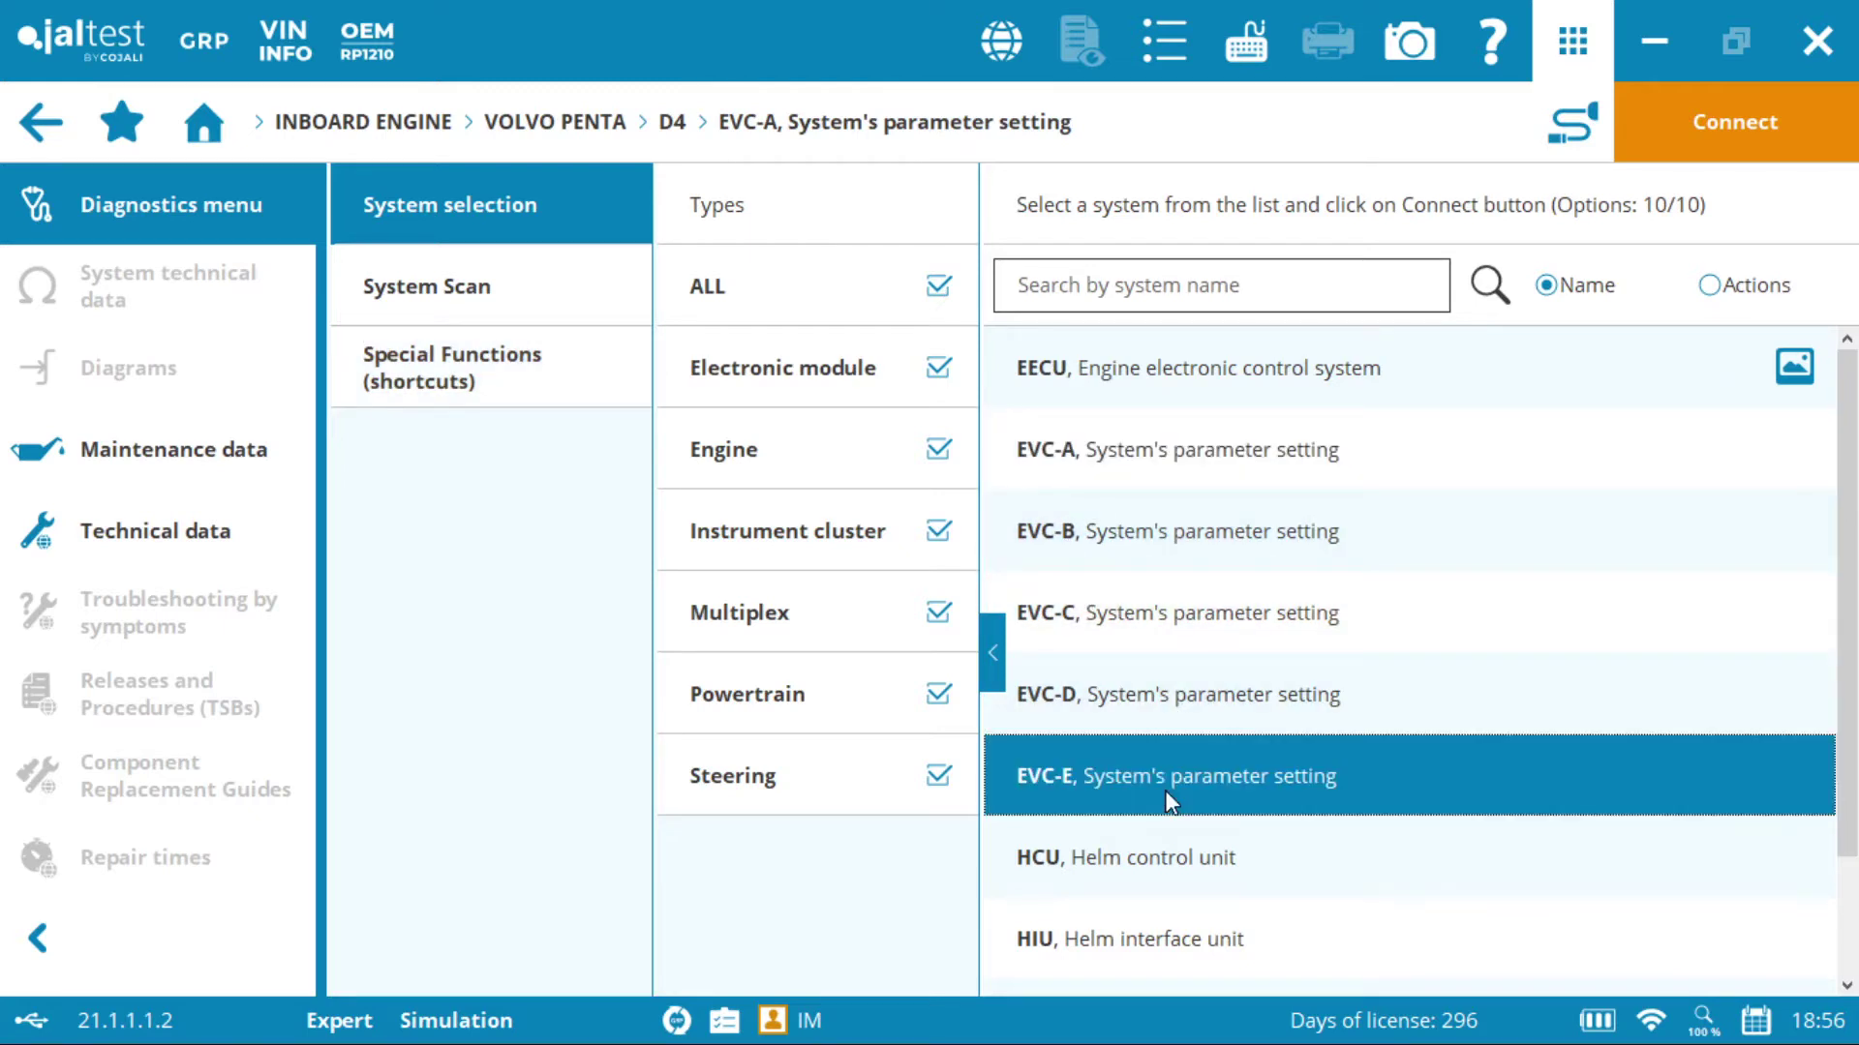
pyautogui.click(1584, 135)
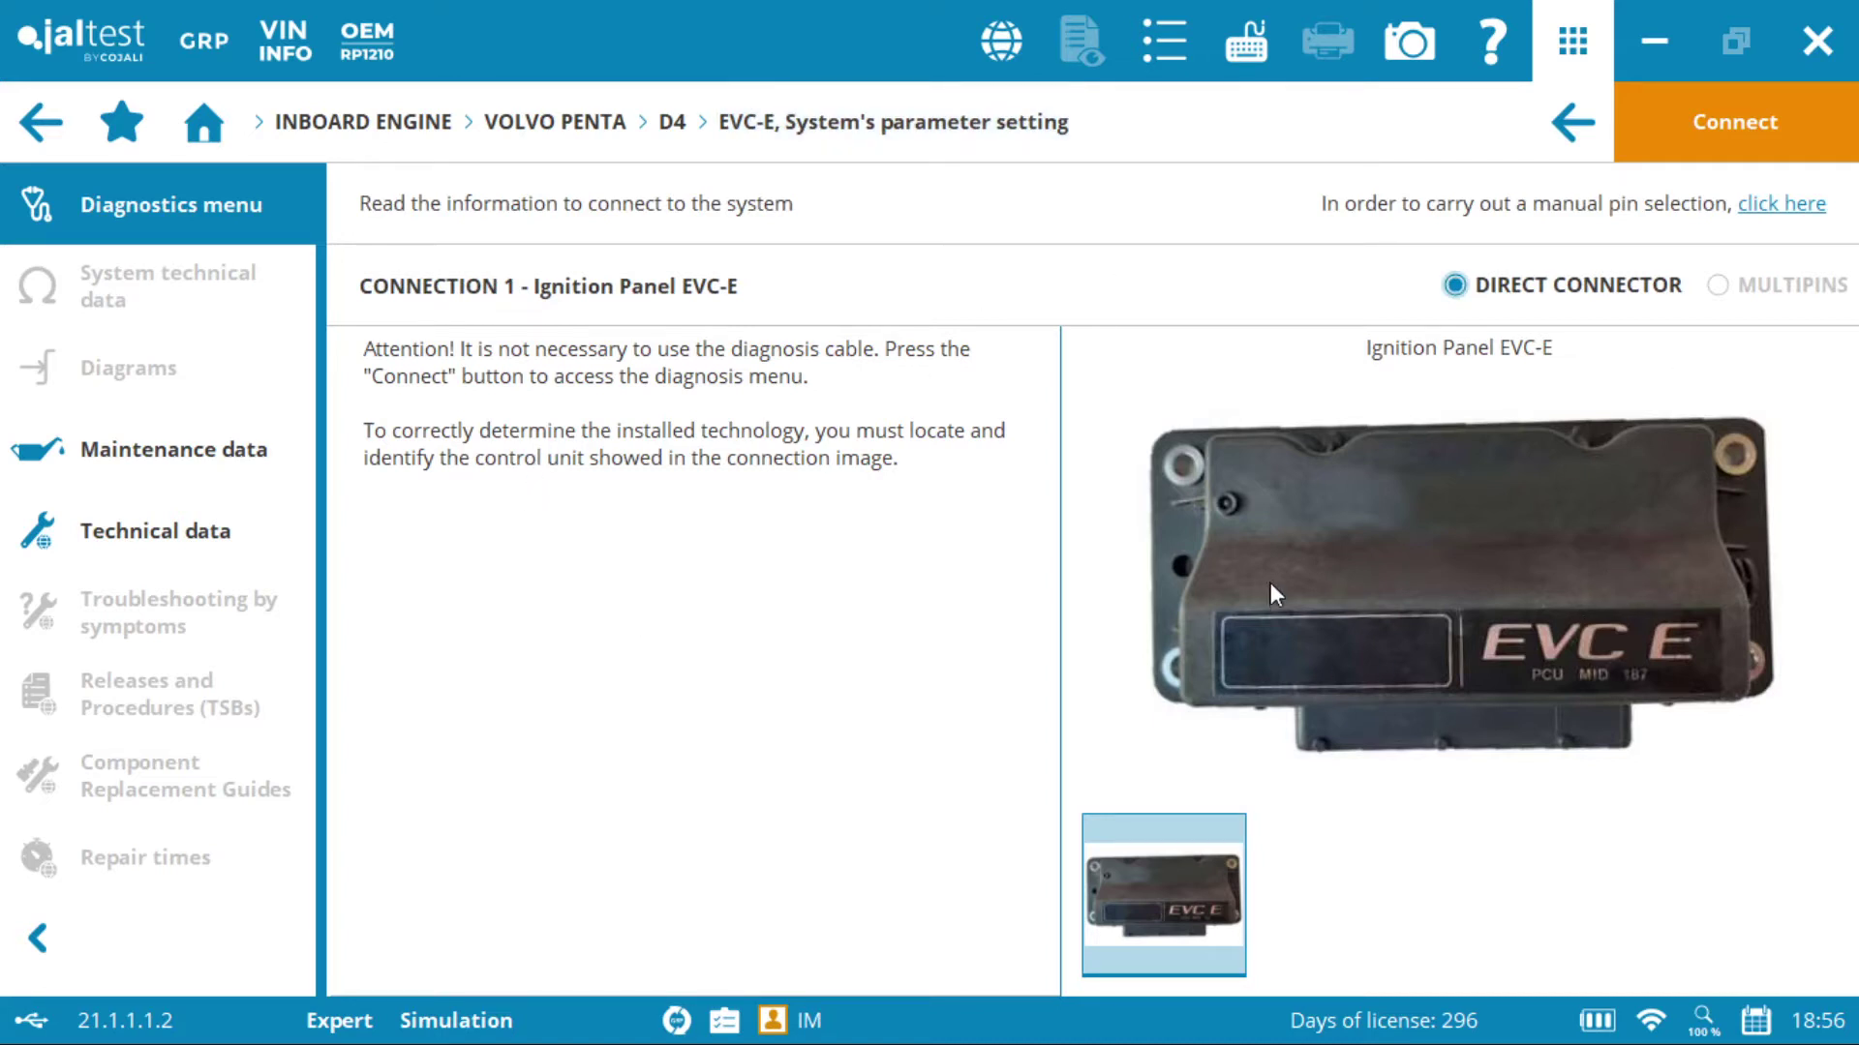
# Step: Connect to EVC-E, view its ECU data, then open the Parameters list
pyautogui.click(1717, 128)
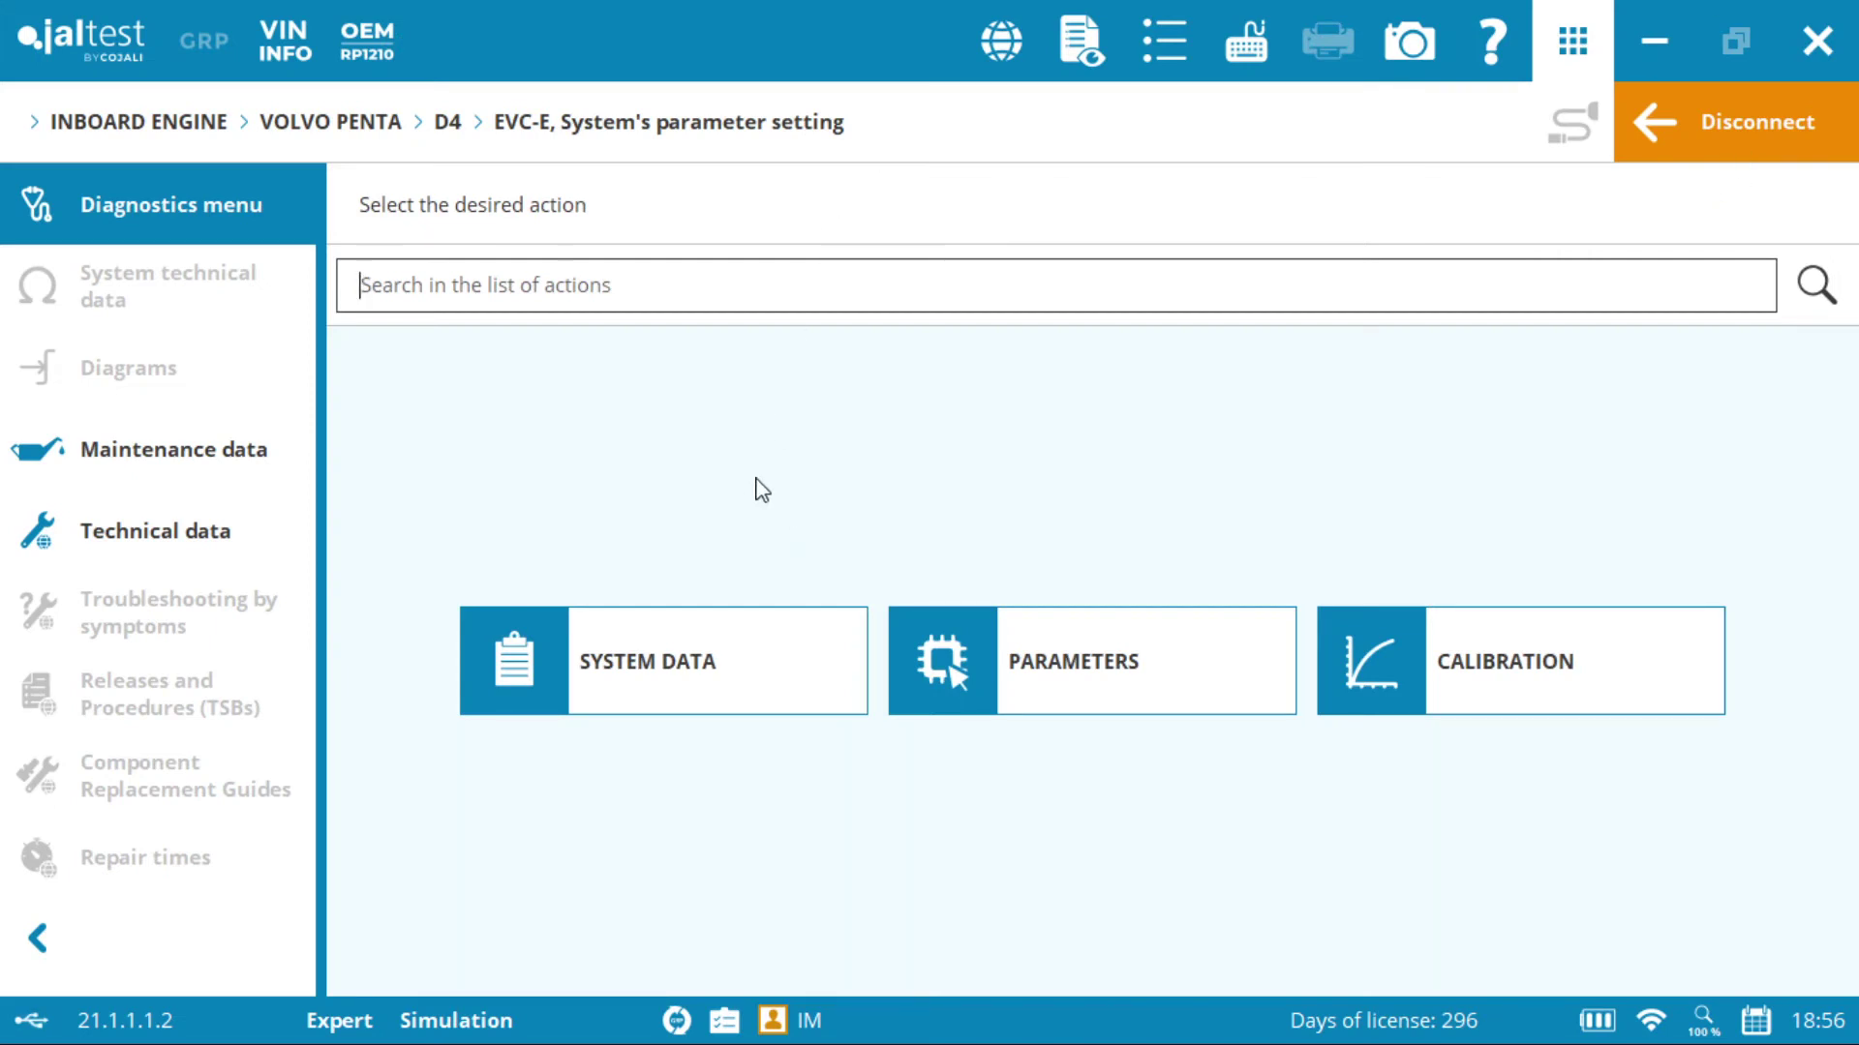
pyautogui.click(652, 651)
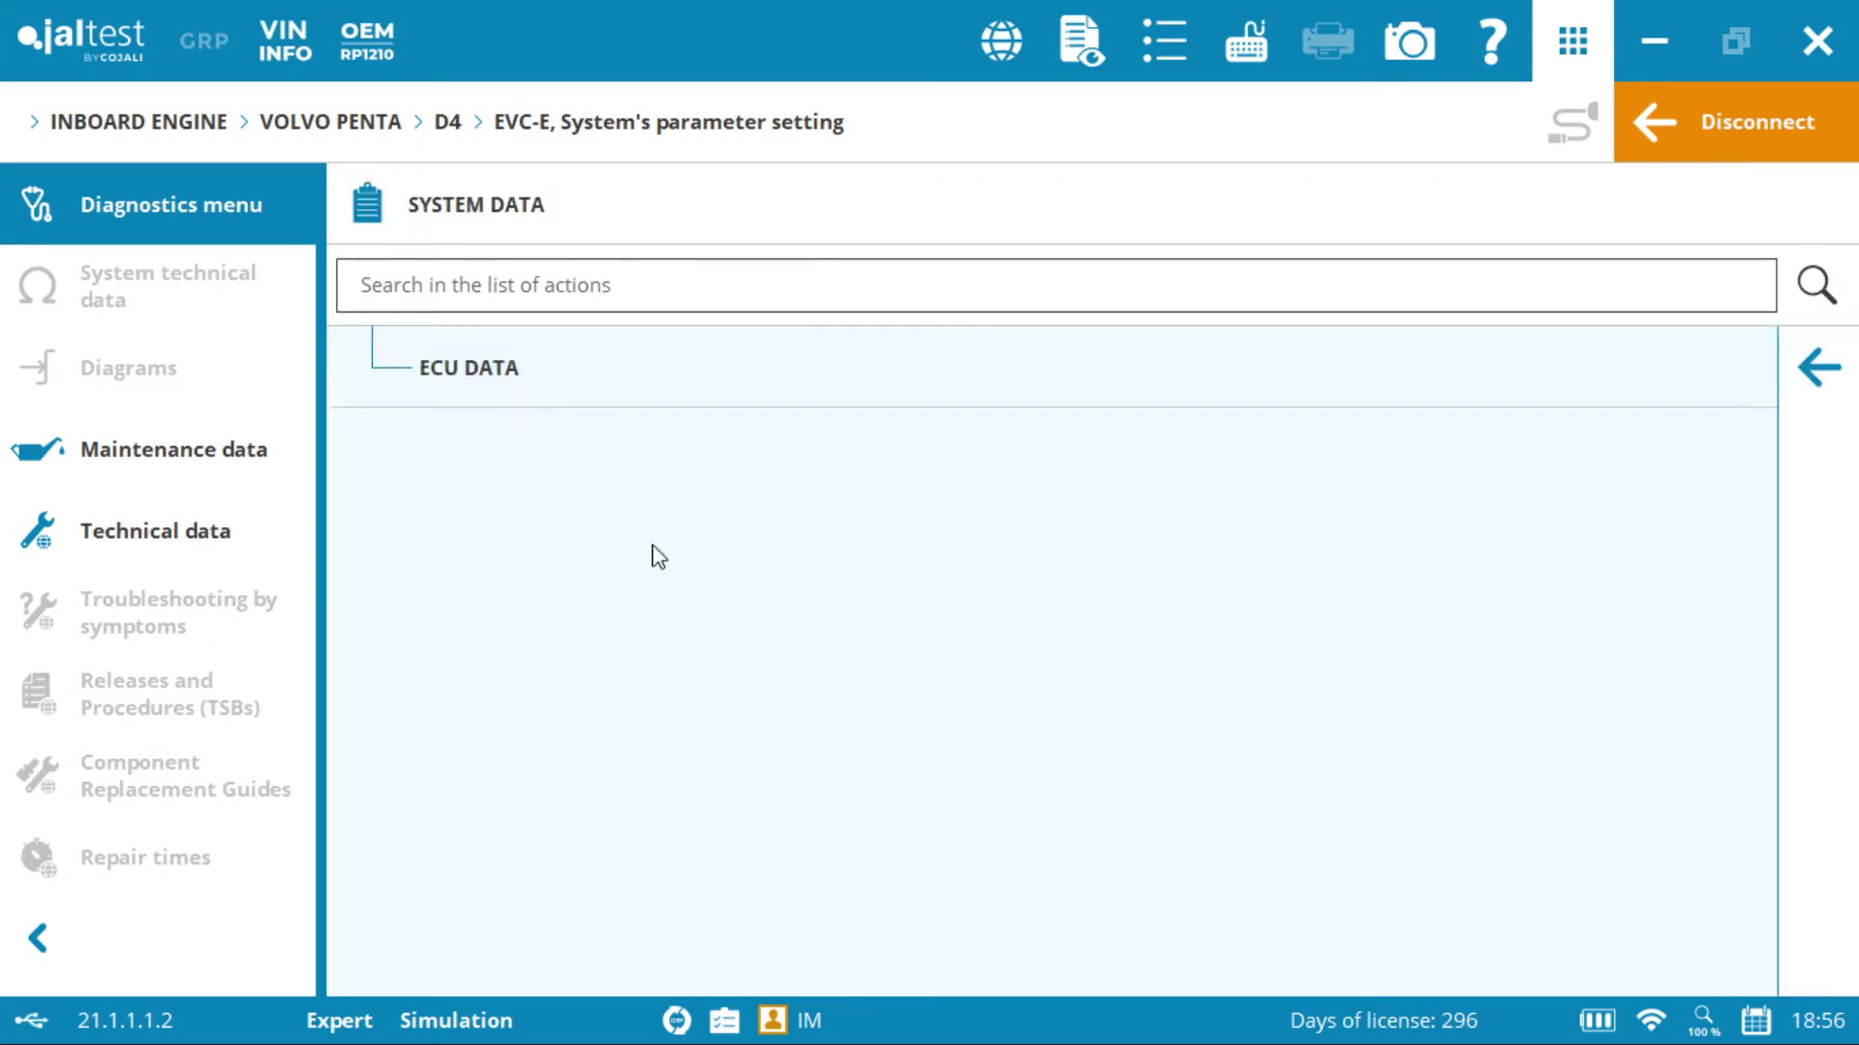
pyautogui.click(647, 366)
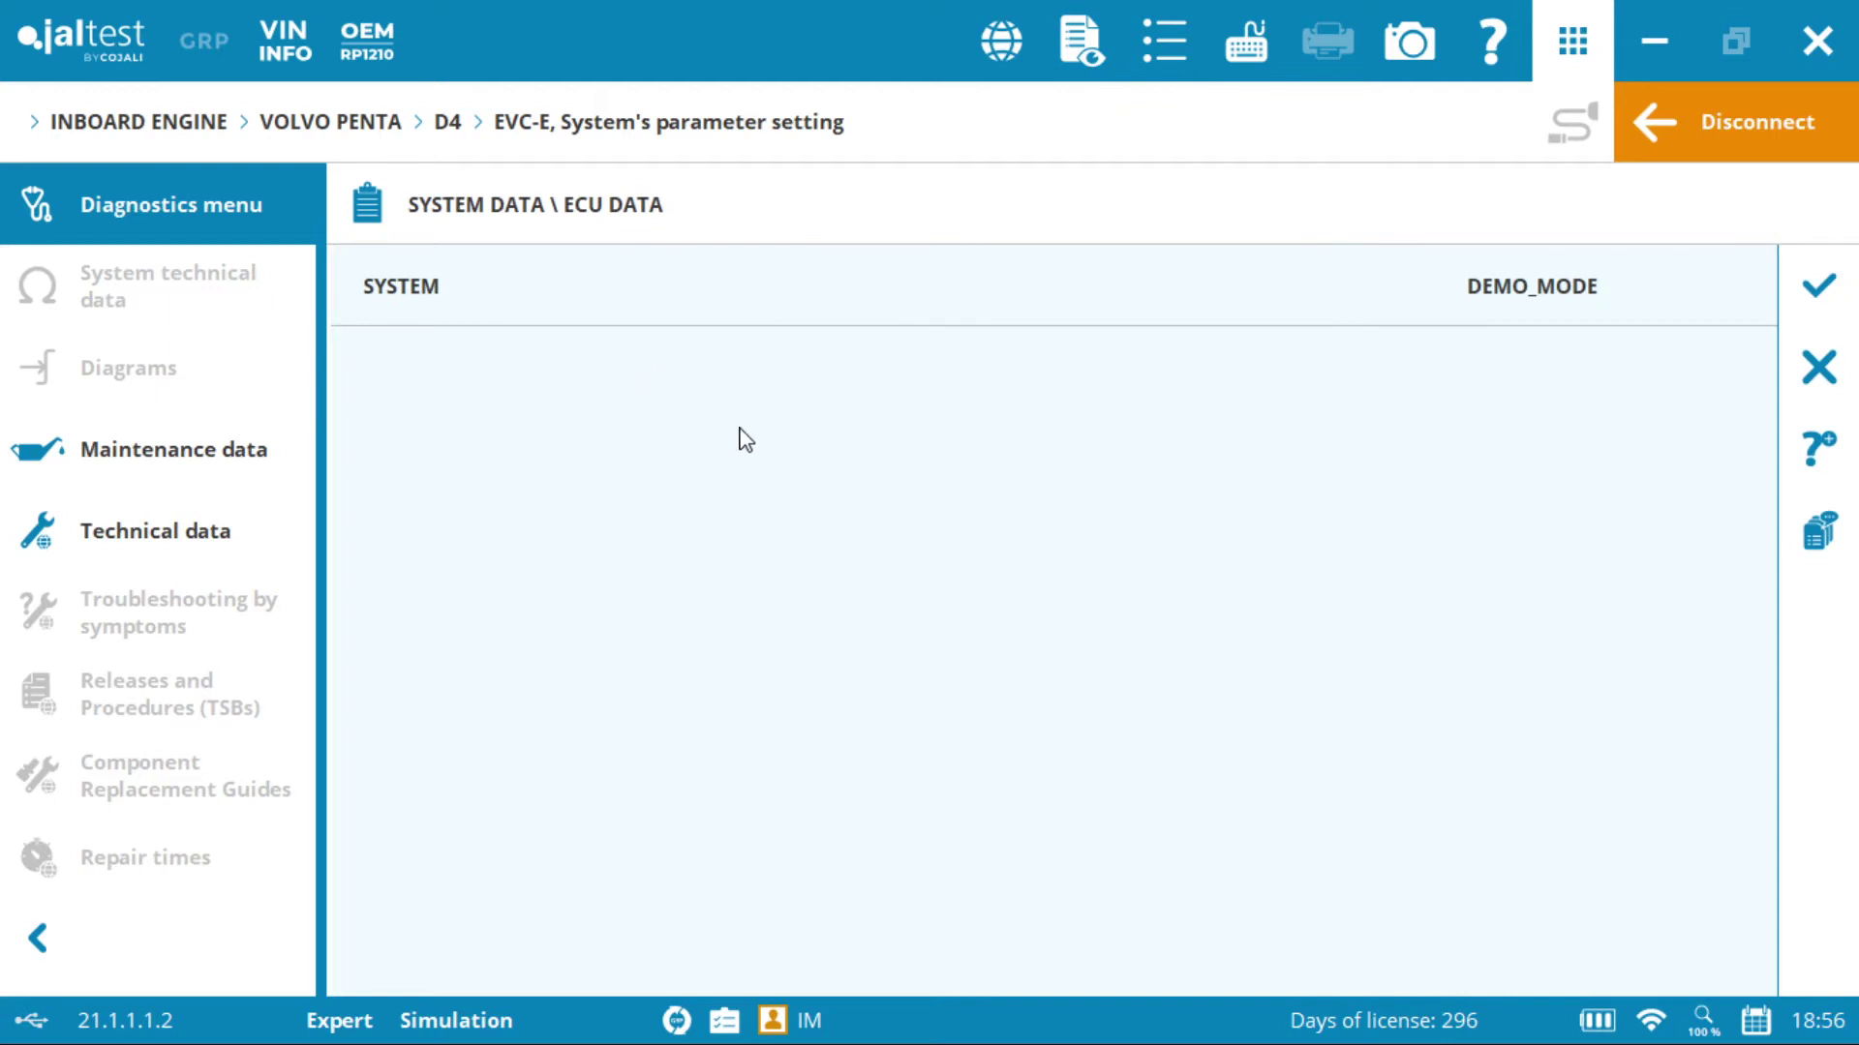
pyautogui.click(1818, 288)
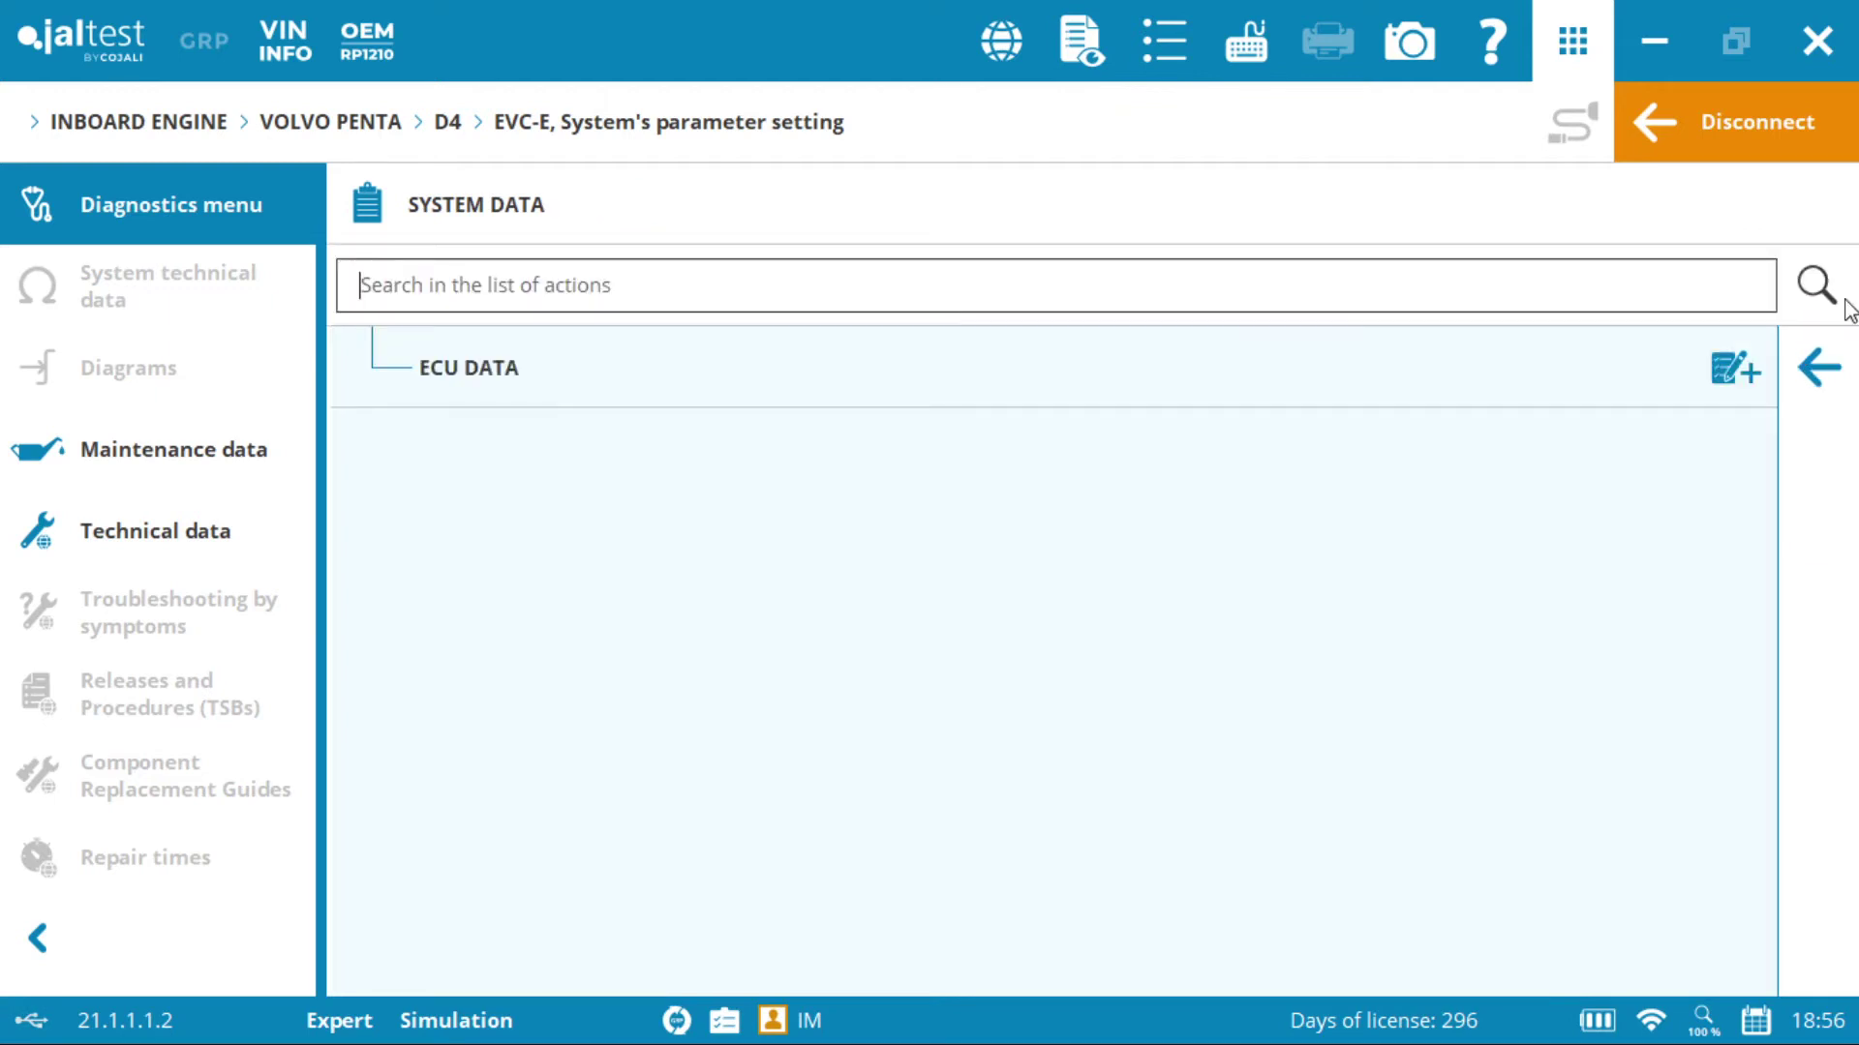
pyautogui.click(1819, 366)
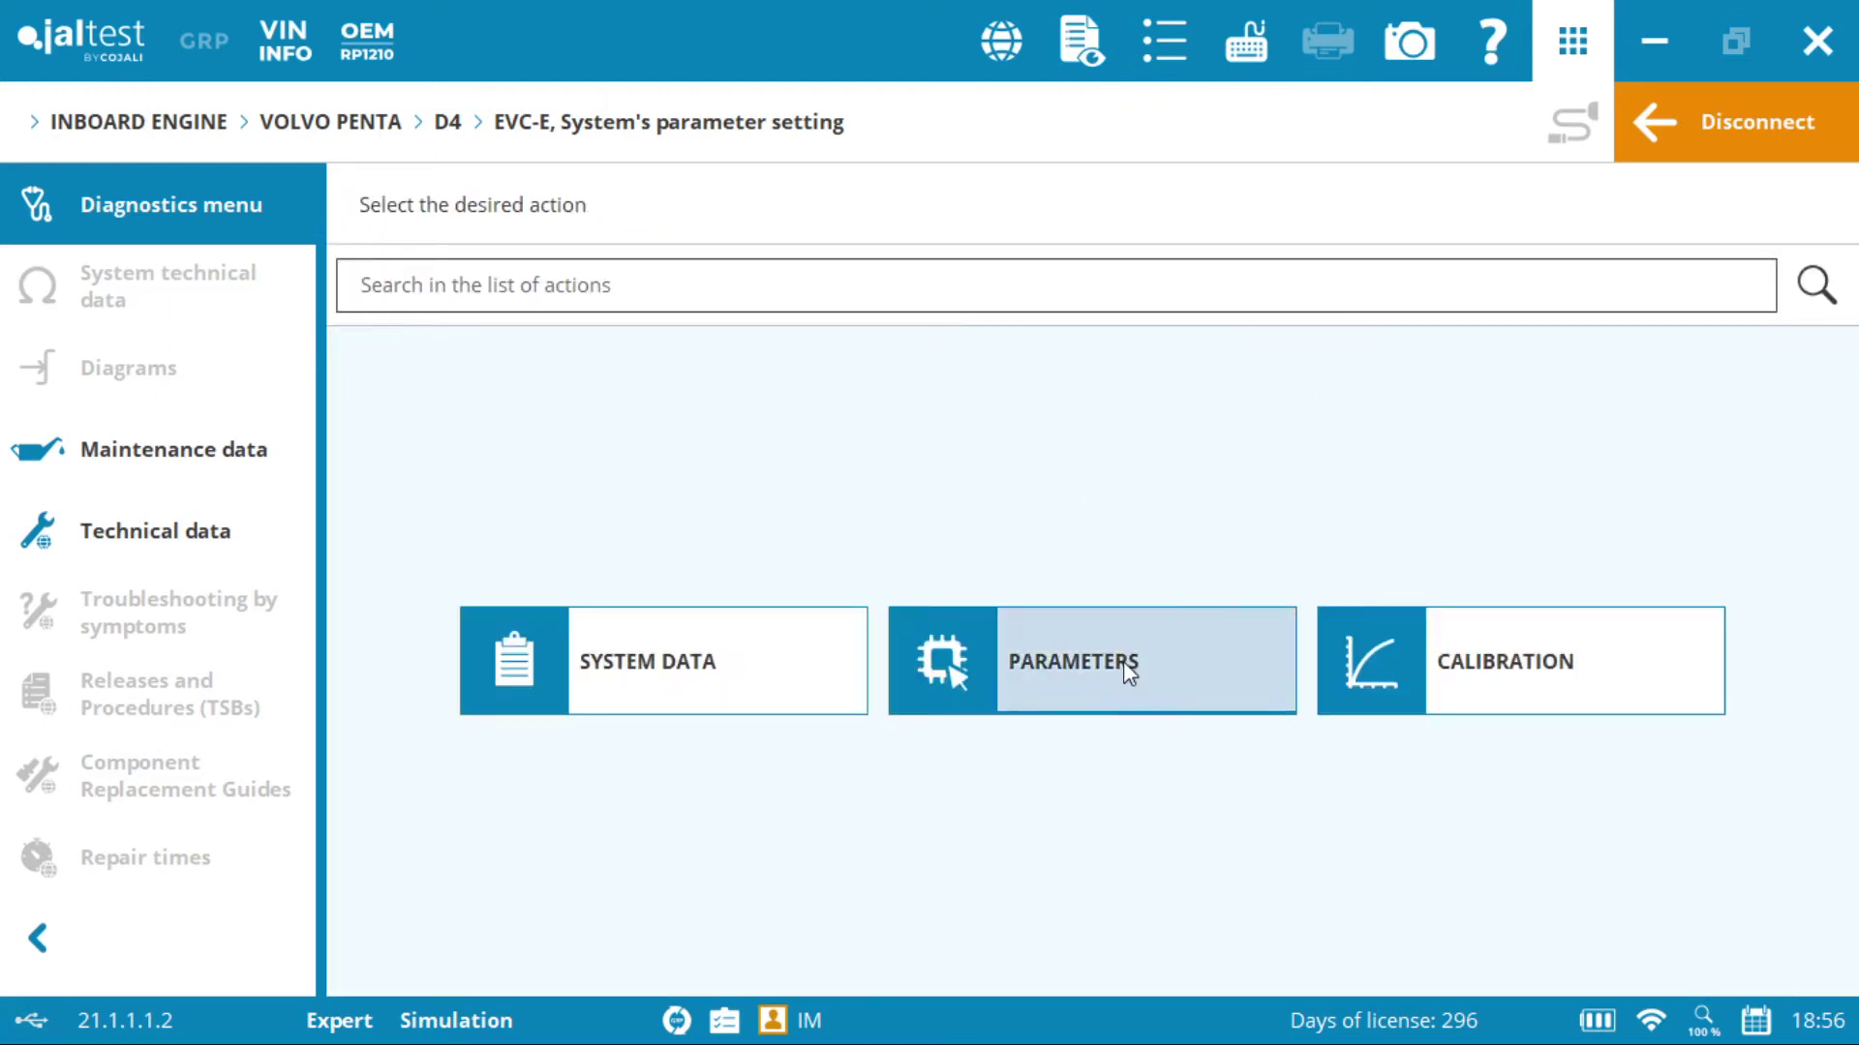
pyautogui.click(1125, 666)
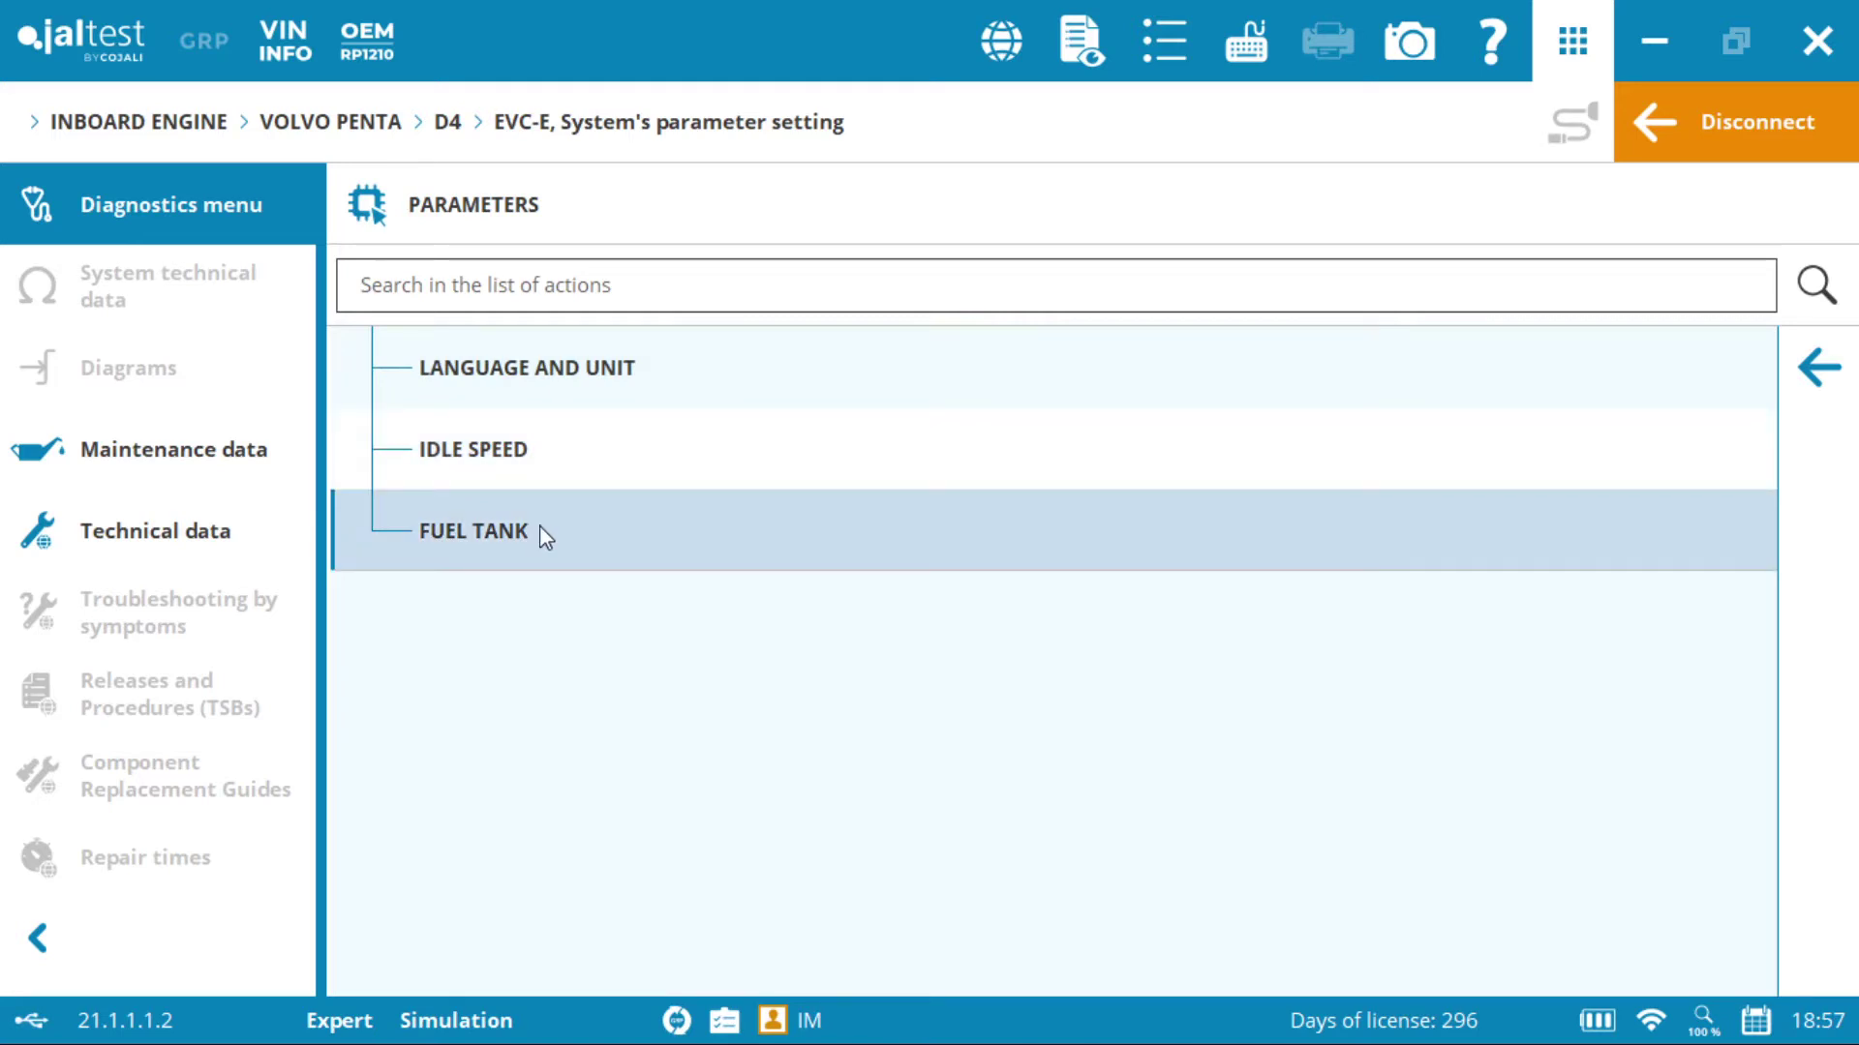
# Step: Start the Fuel Tank parameter procedure, accepting the Expert Mode terms and warning
pyautogui.click(543, 535)
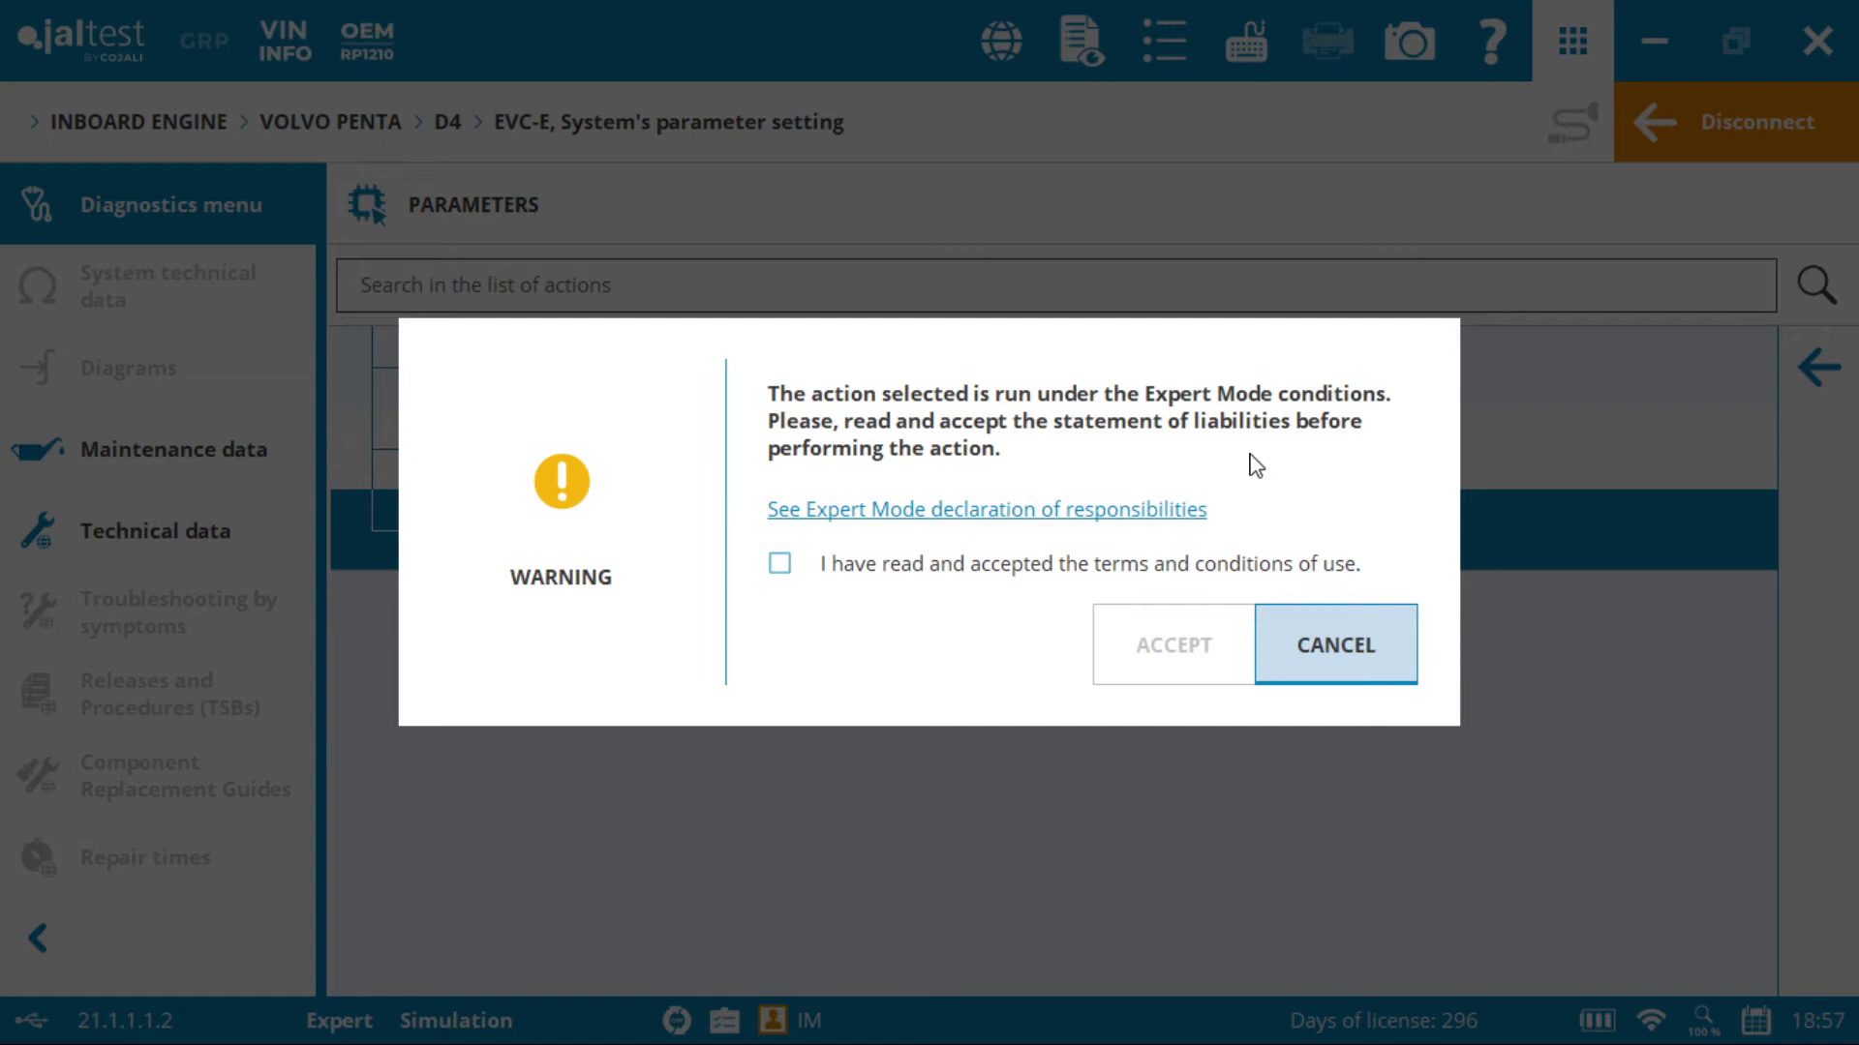
pyautogui.click(779, 564)
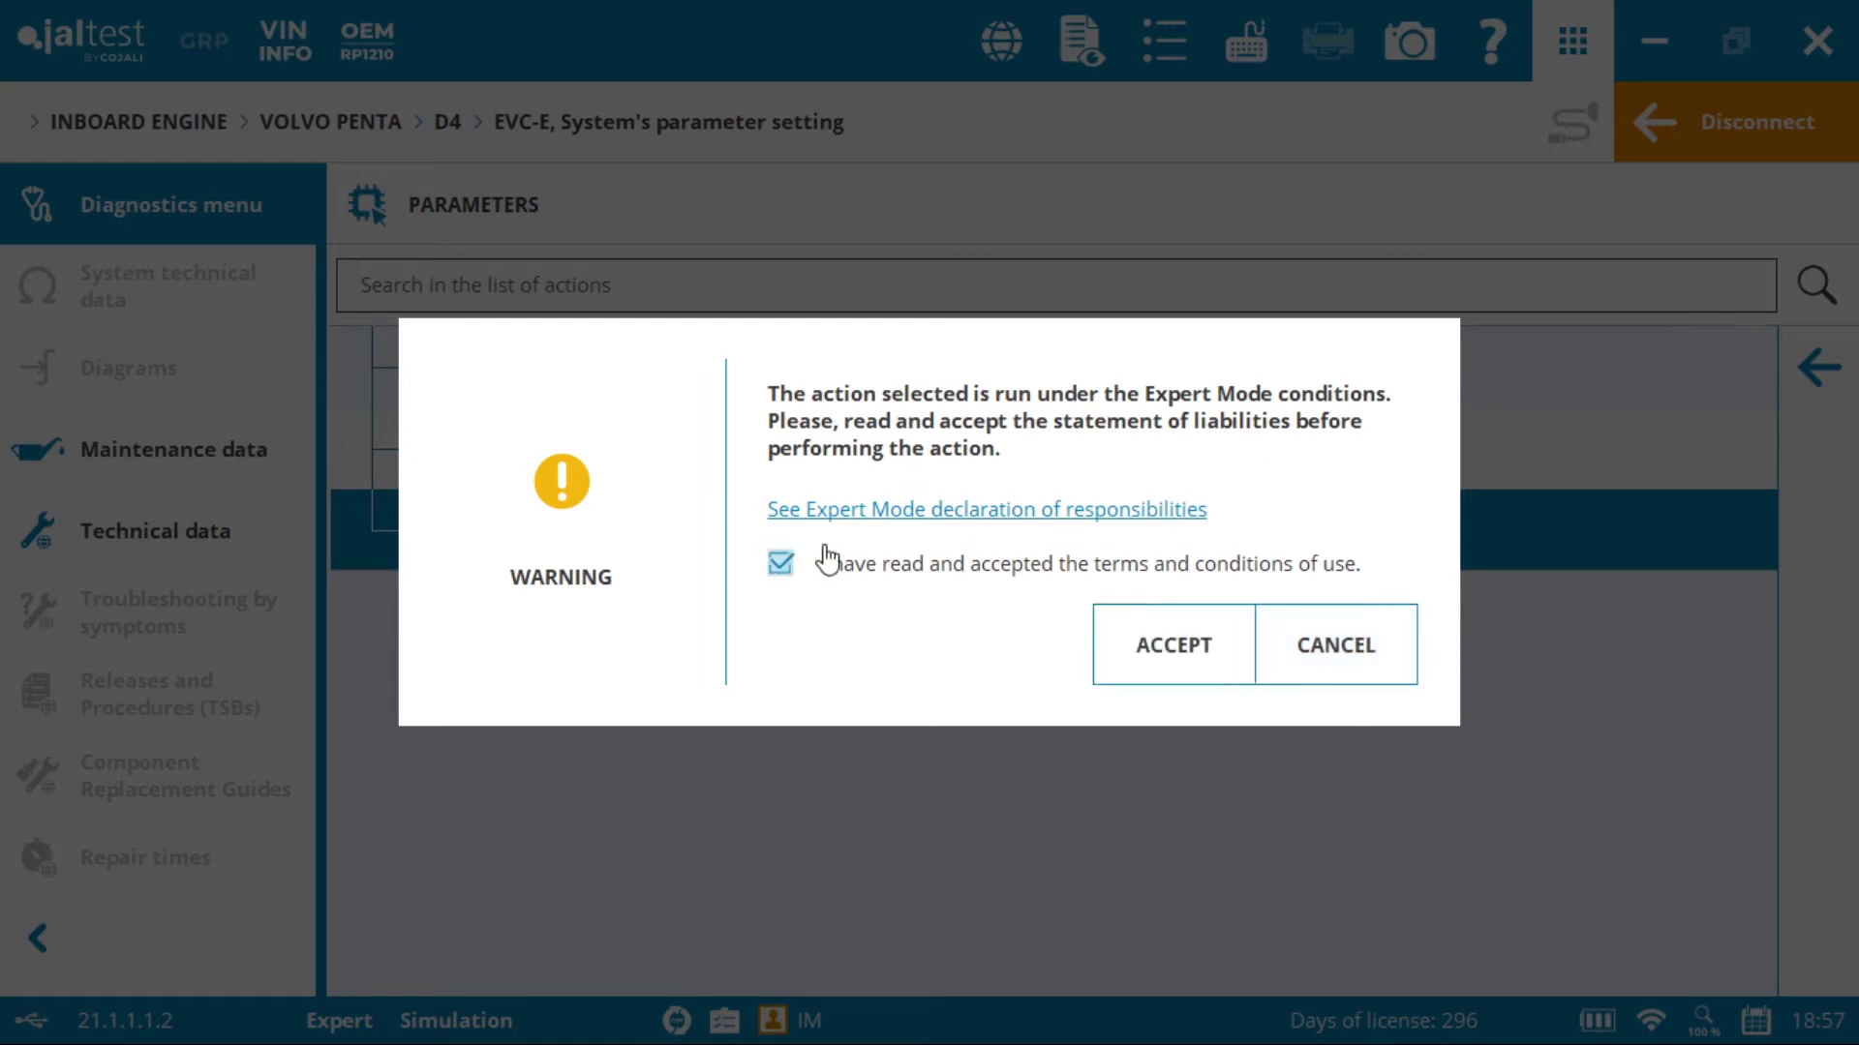
pyautogui.click(1171, 635)
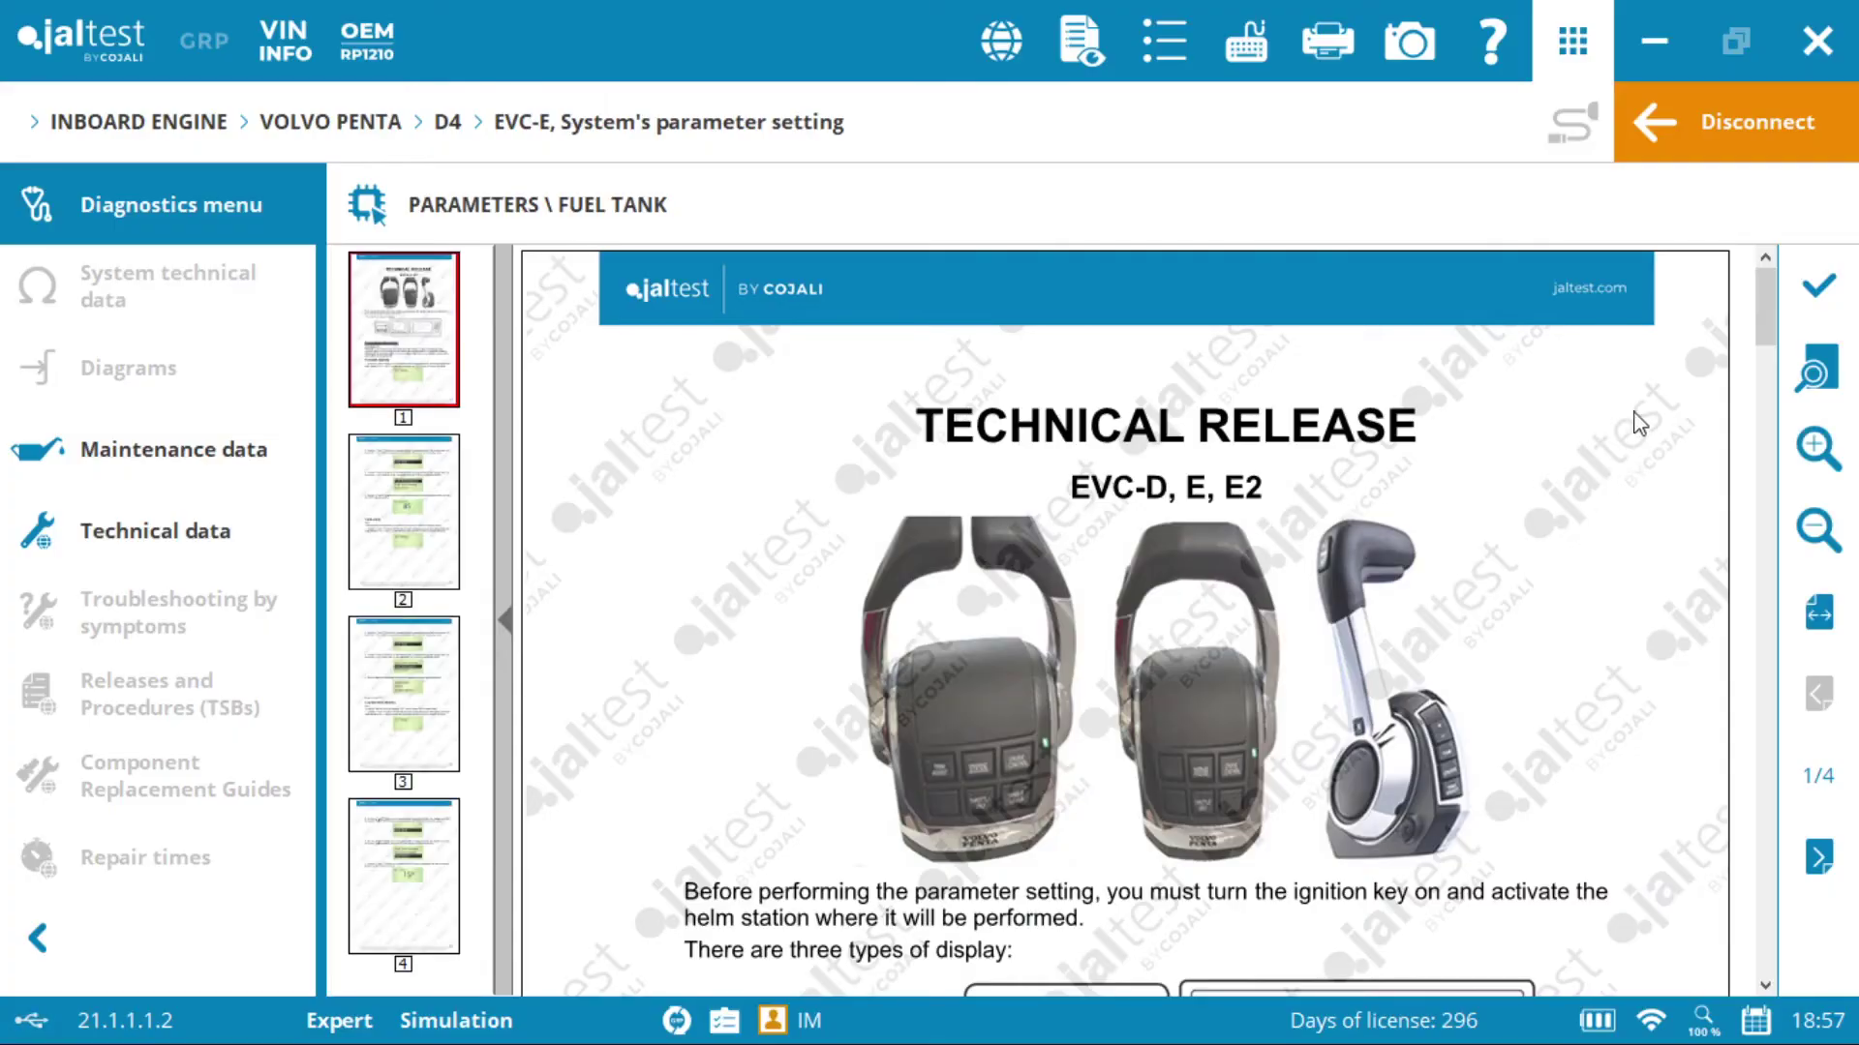
# Step: Read through the four-page Fuel Tank technical release and close it
pyautogui.moveTo(1762, 305); pyautogui.dragTo(1767, 319)
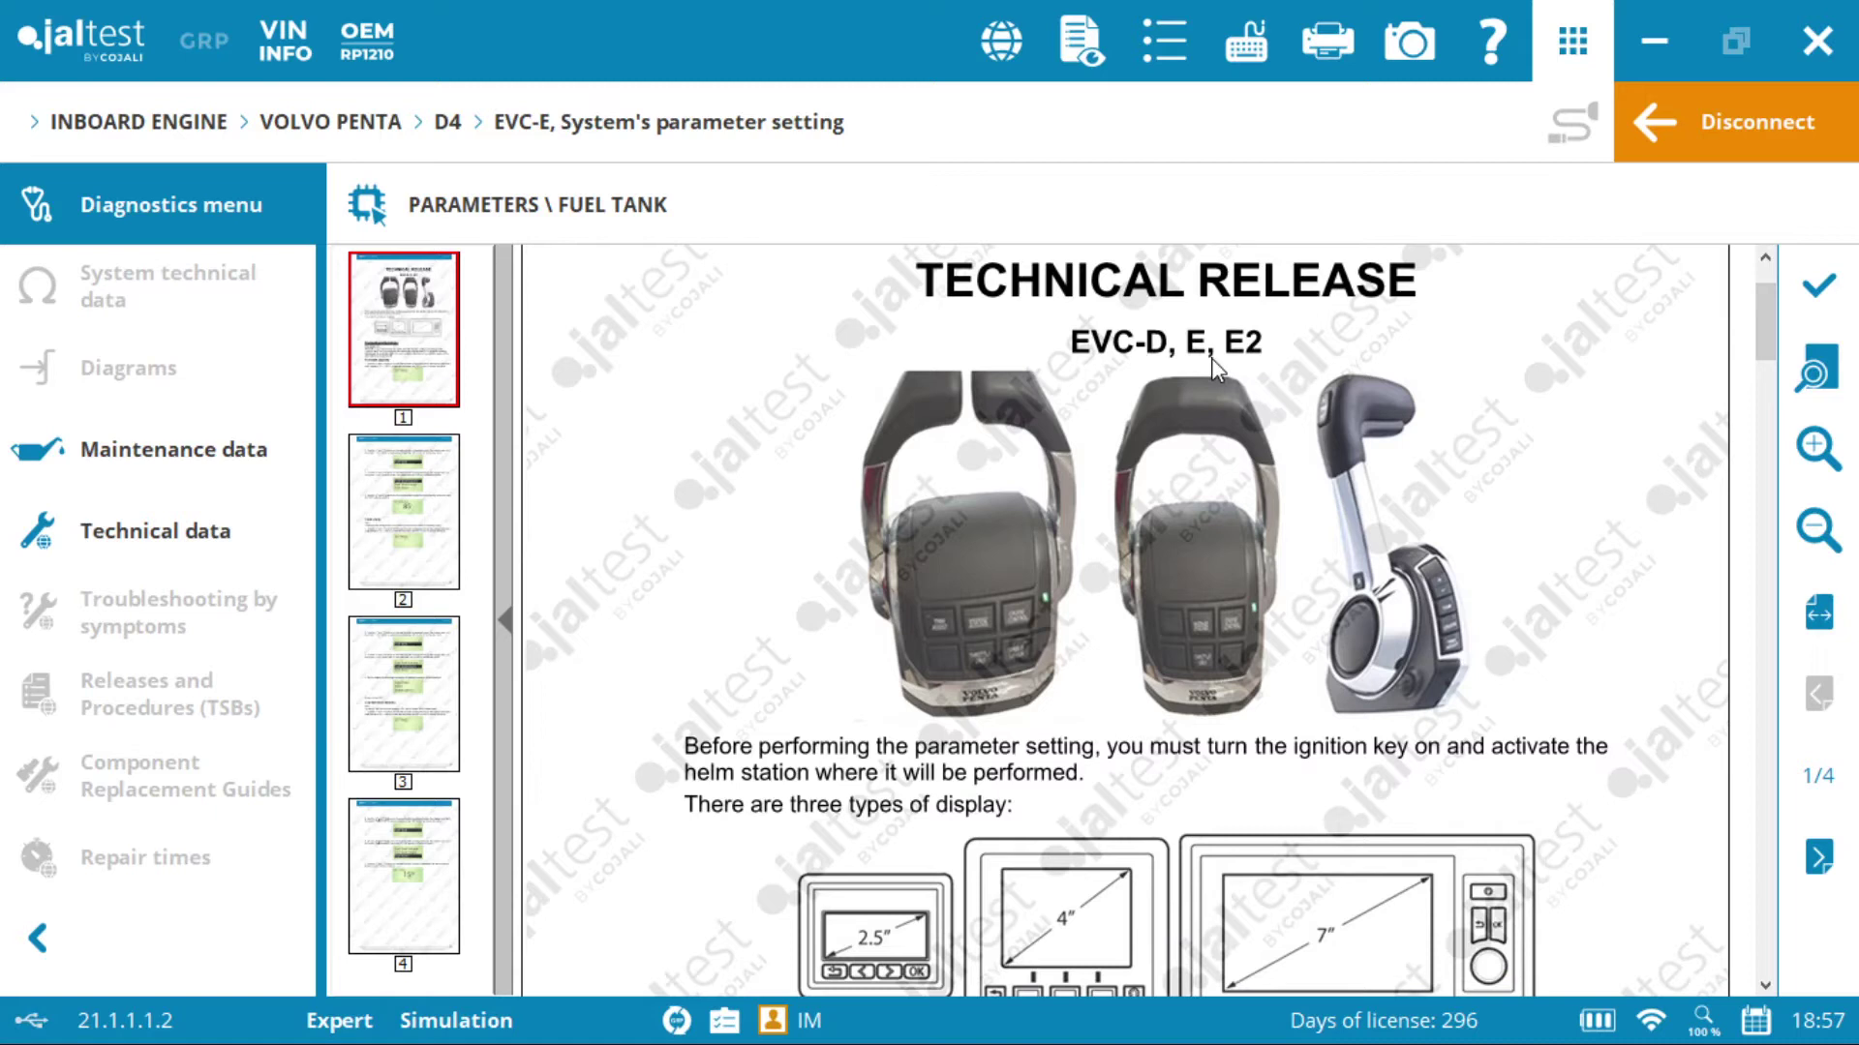
pyautogui.moveTo(1766, 310)
pyautogui.mouseDown()
pyautogui.moveTo(1766, 343)
pyautogui.moveTo(1765, 319)
pyautogui.mouseUp()
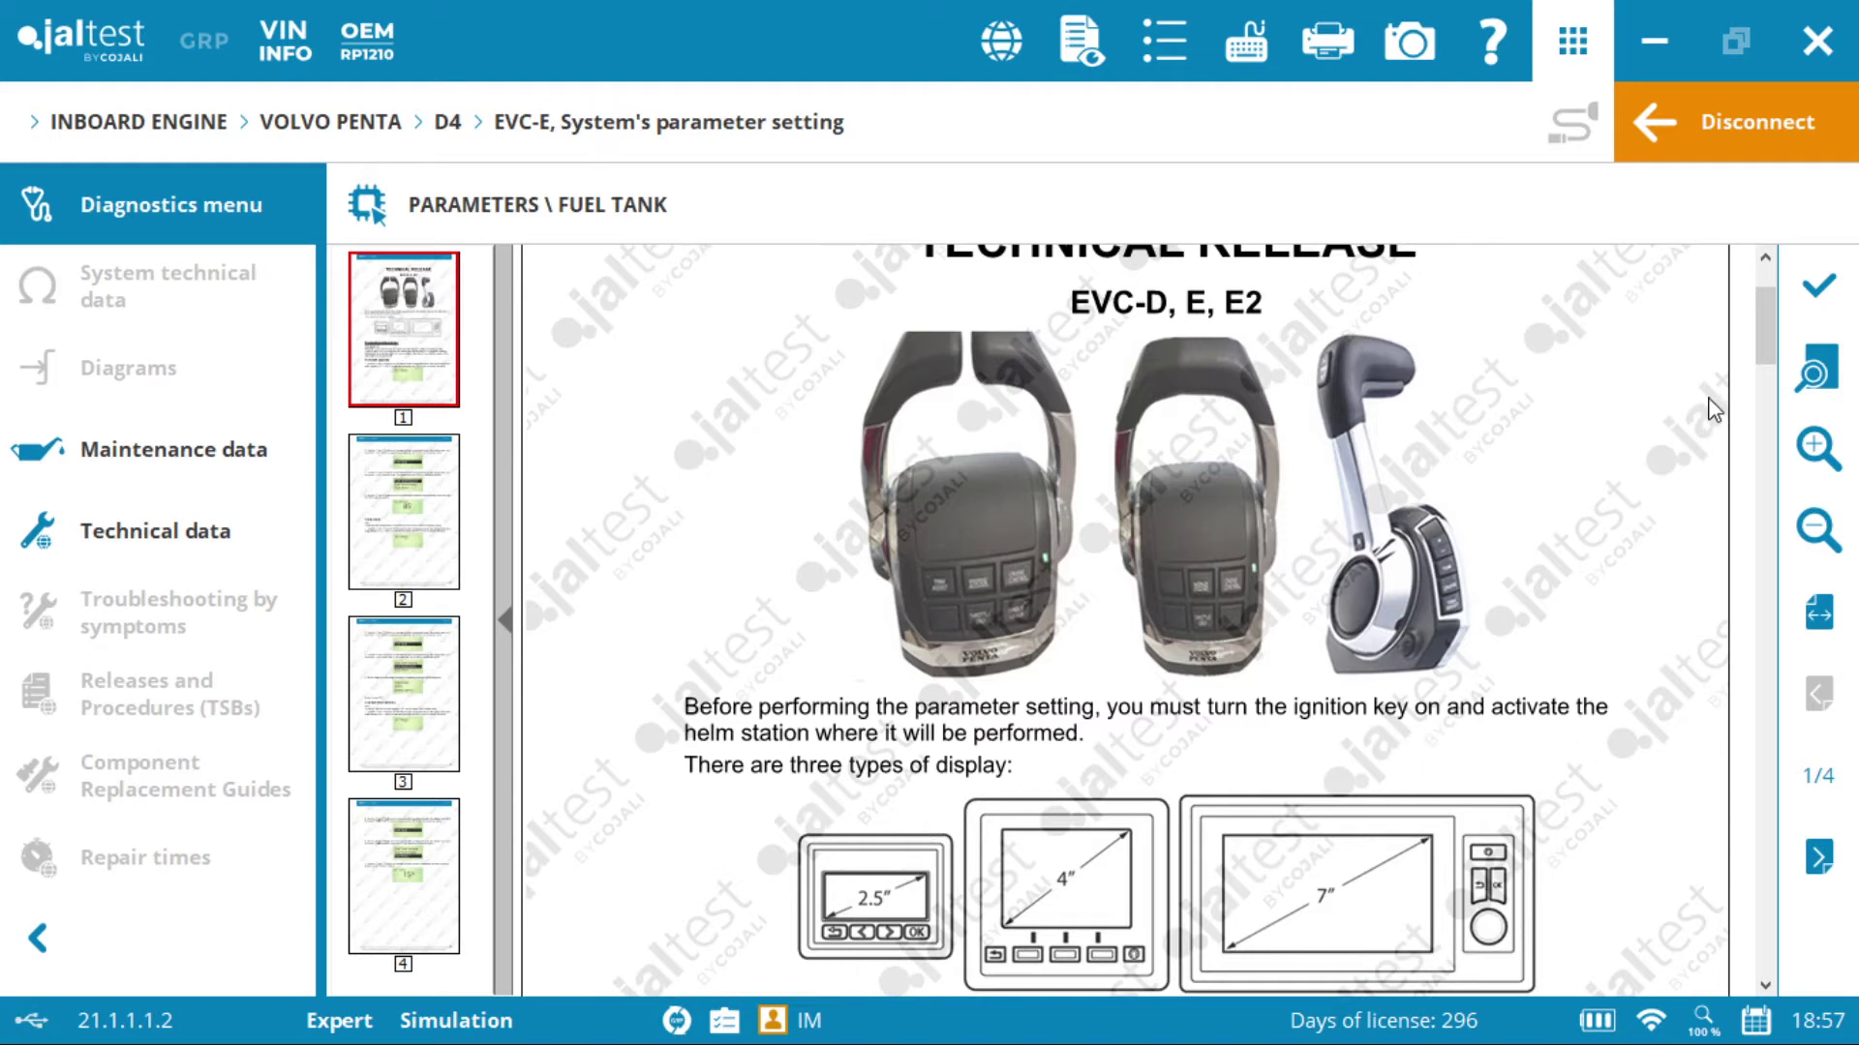
pyautogui.moveTo(1763, 298); pyautogui.dragTo(1771, 355)
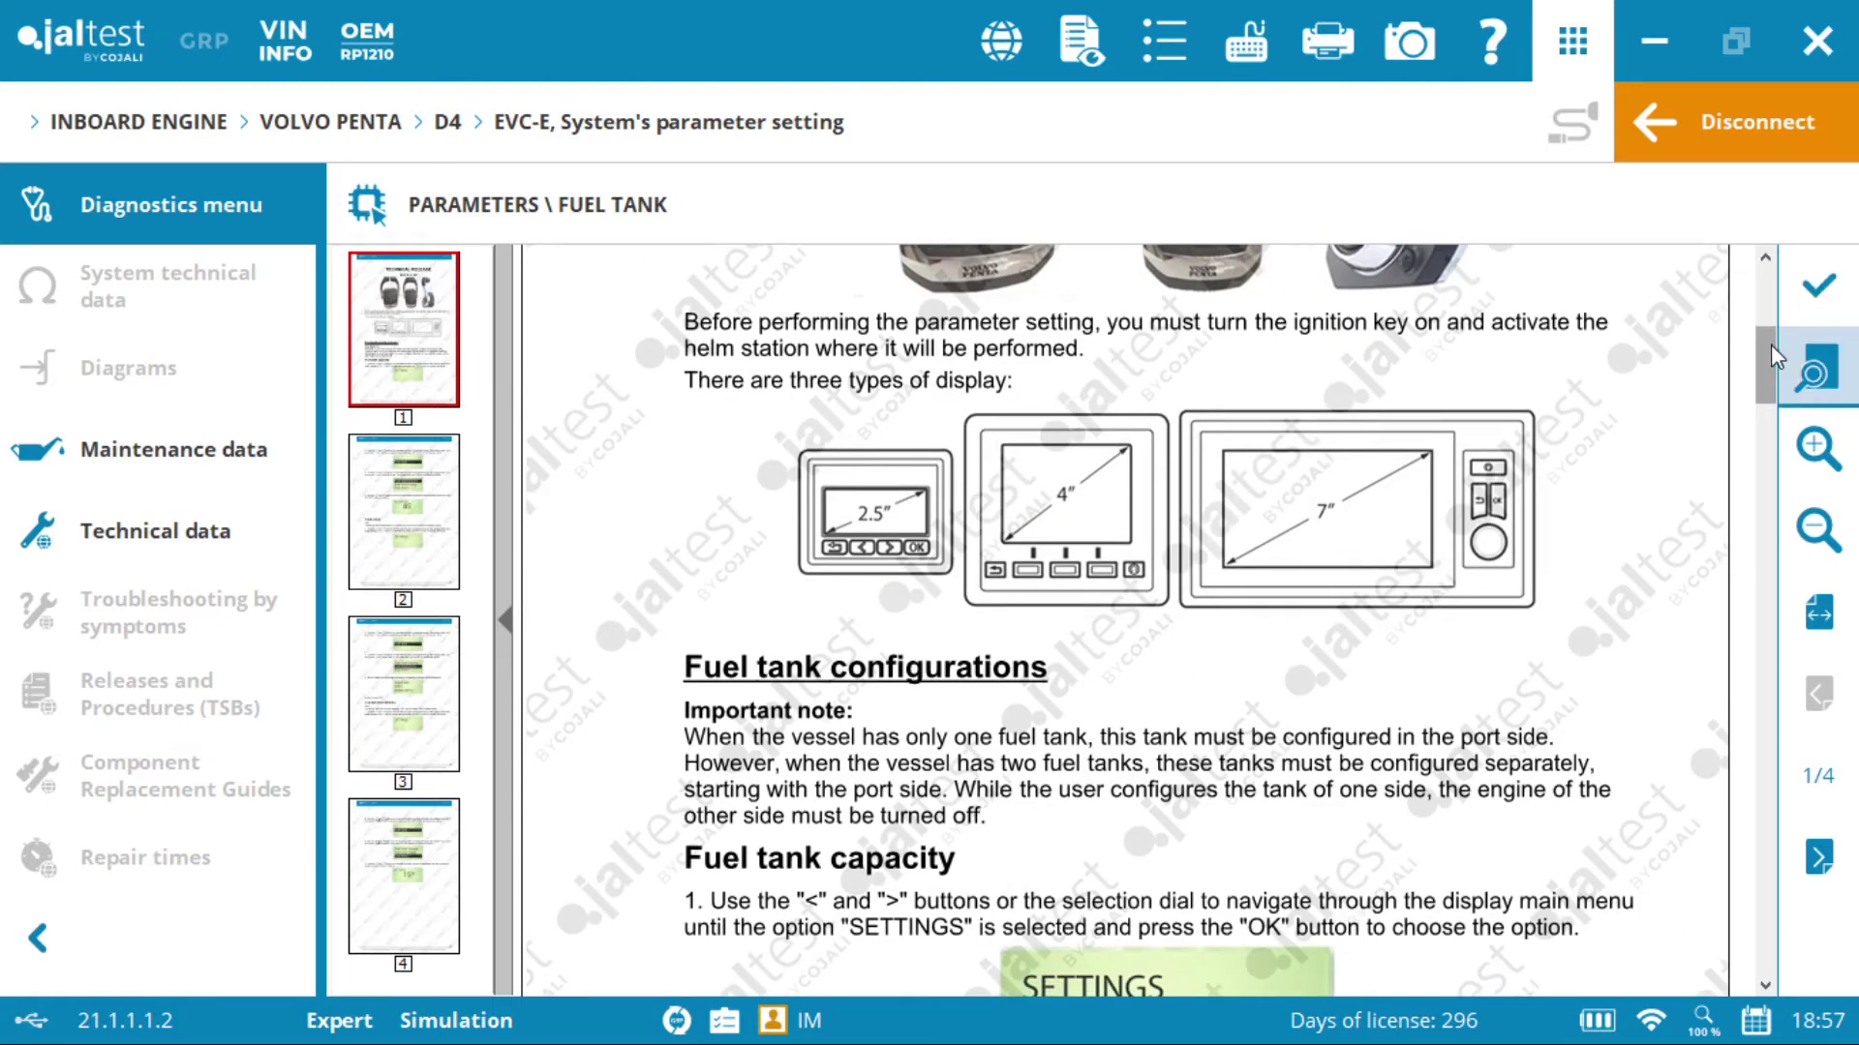
pyautogui.scroll(-5, 1767, 357)
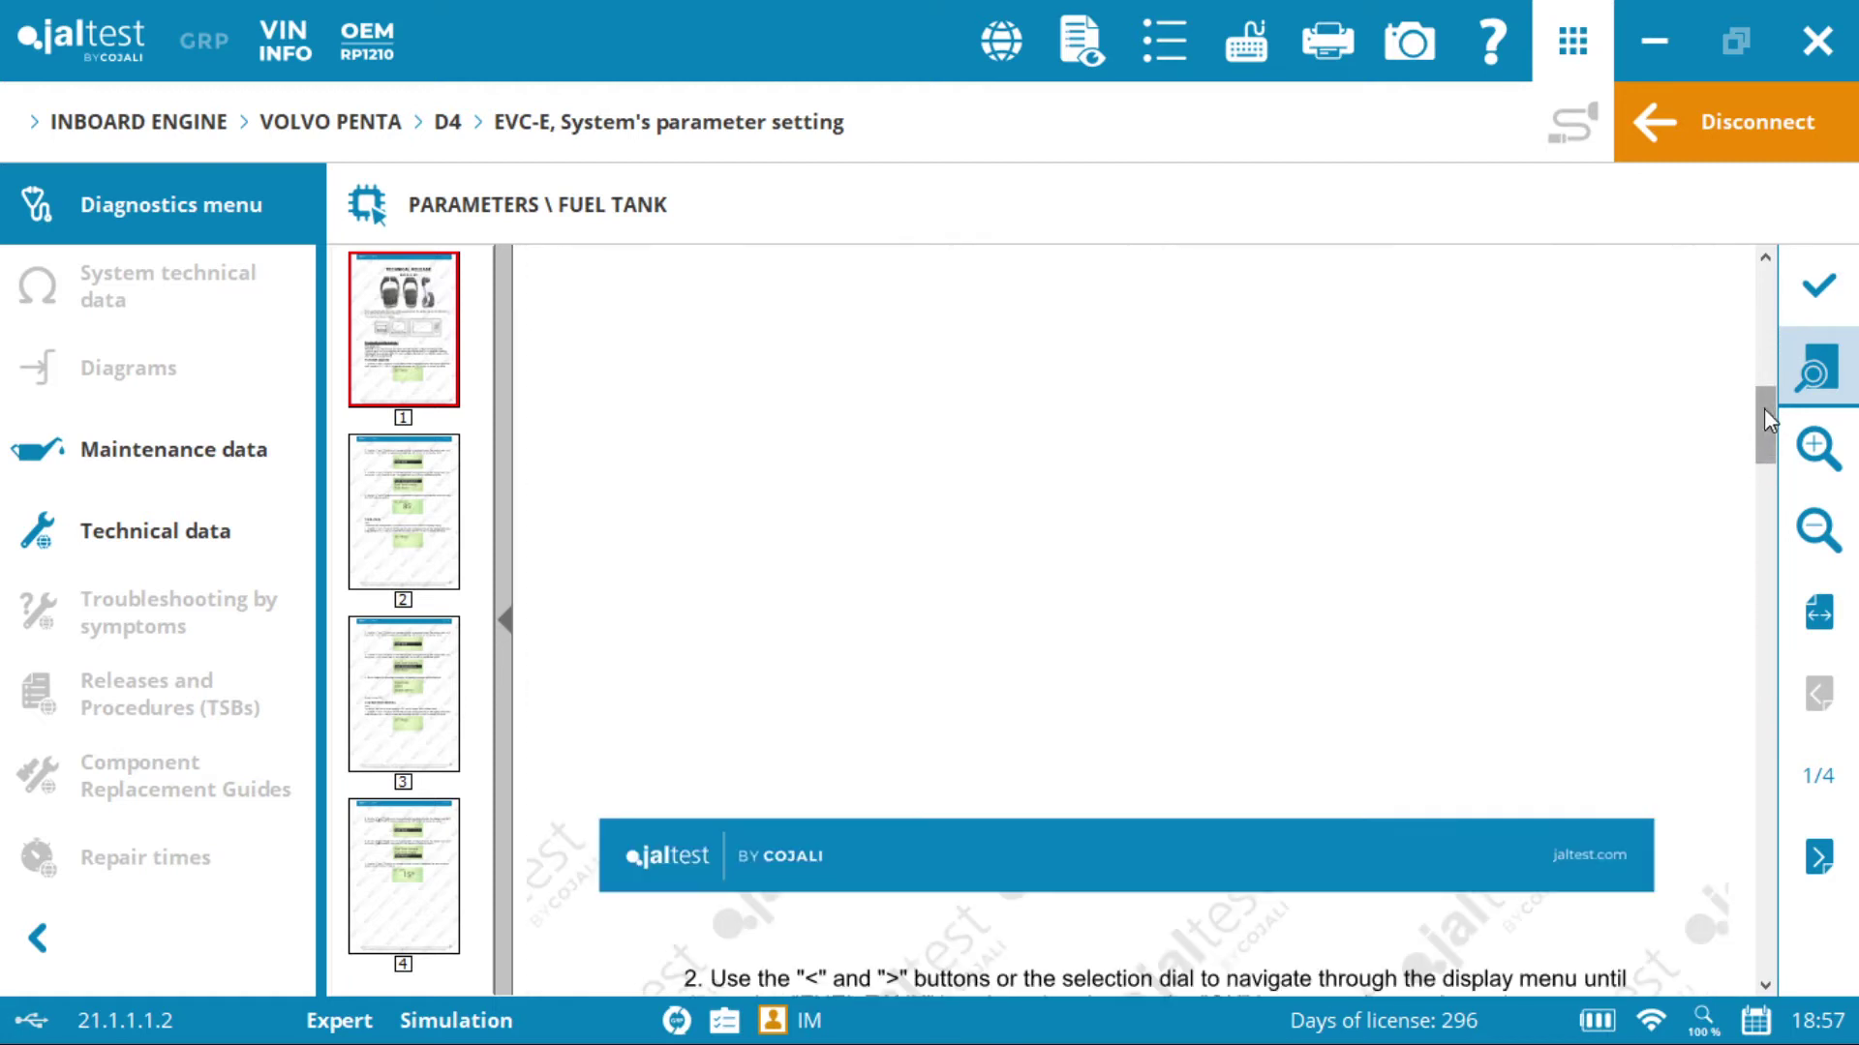
pyautogui.moveTo(1763, 409); pyautogui.dragTo(1761, 705)
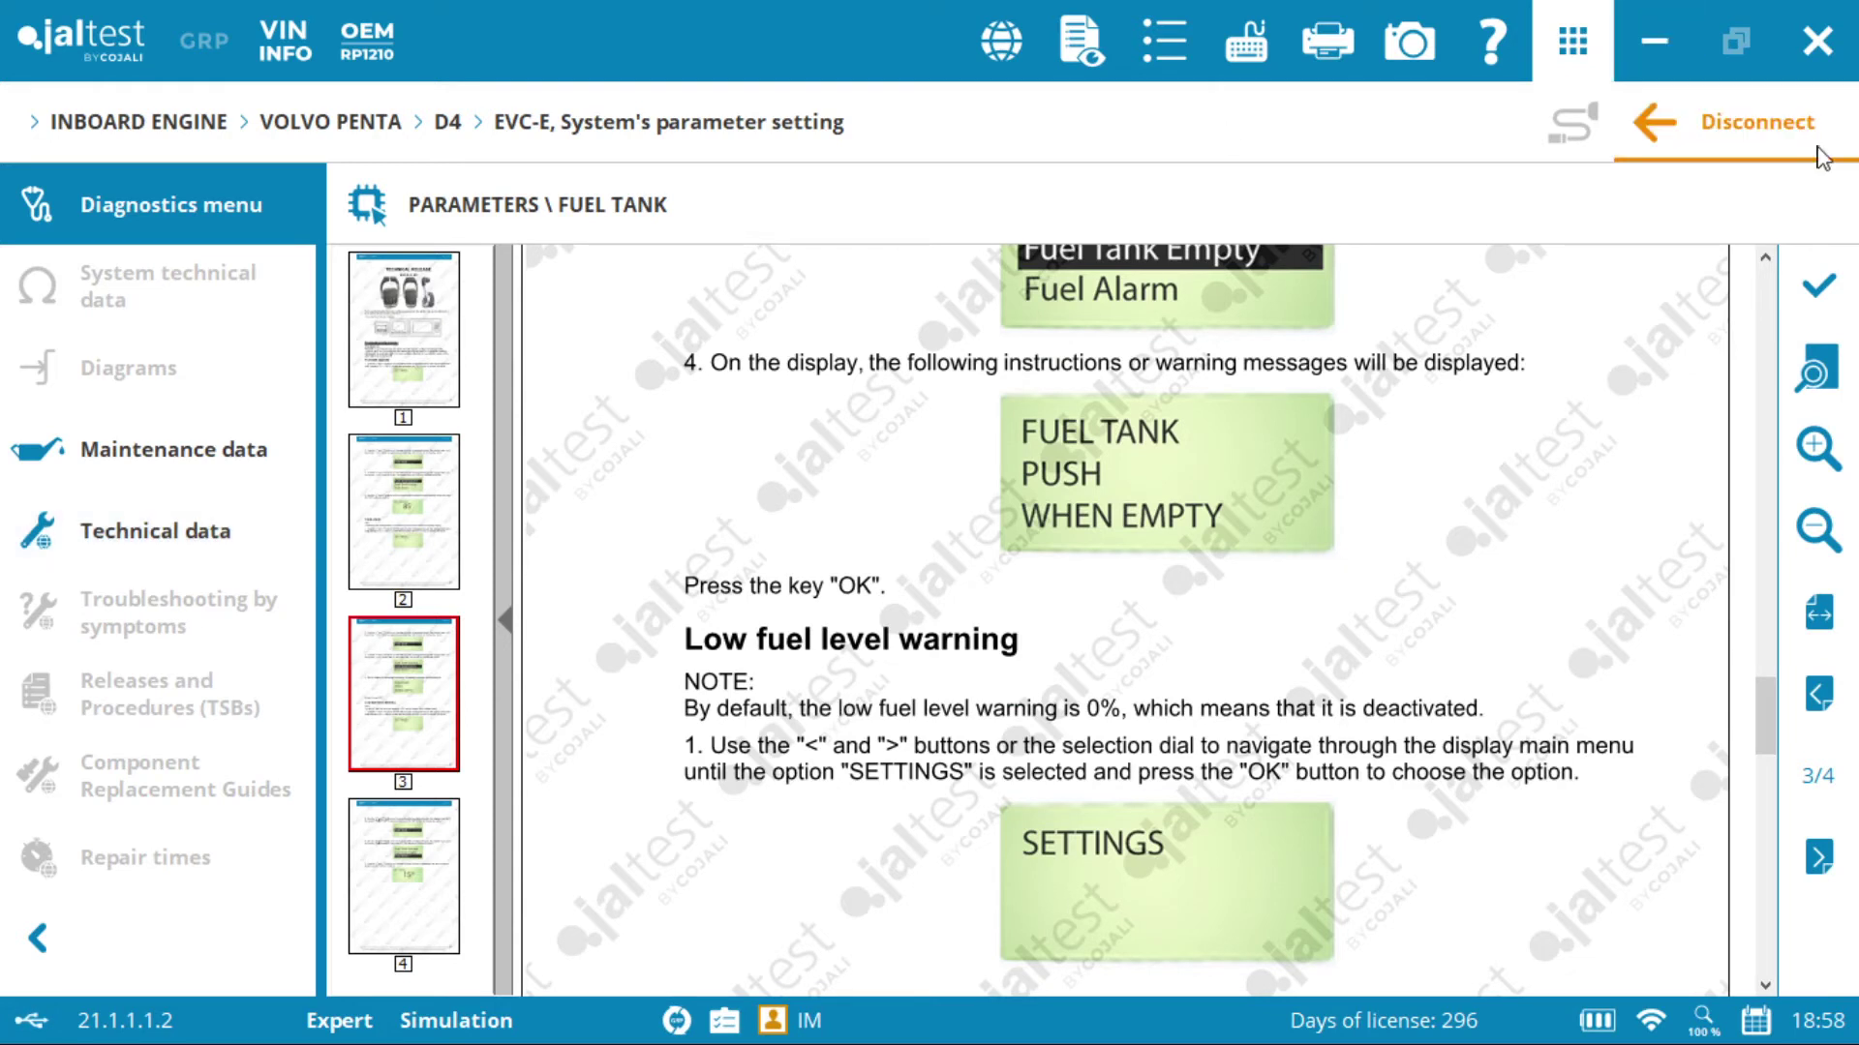
pyautogui.click(1818, 286)
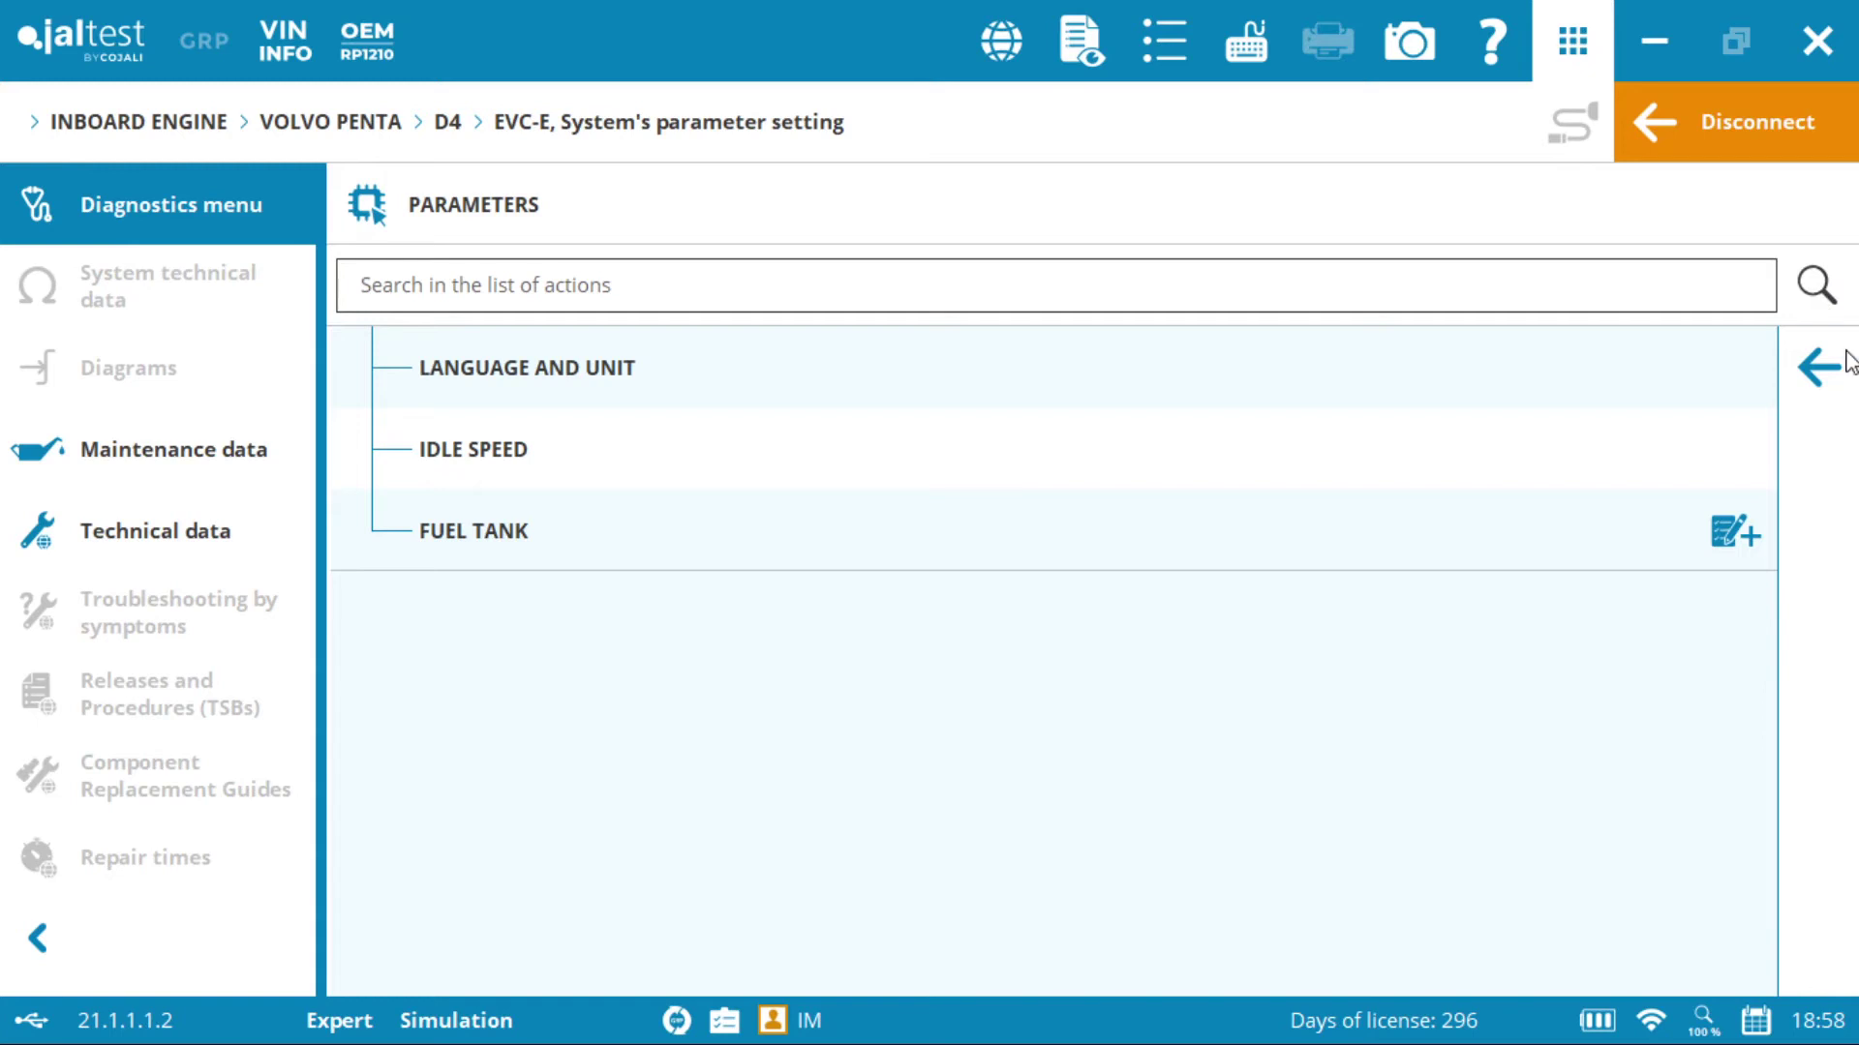
# Step: Go to the Calibration actions and expand the Autoconfiguration group
pyautogui.click(1818, 368)
pyautogui.click(1507, 683)
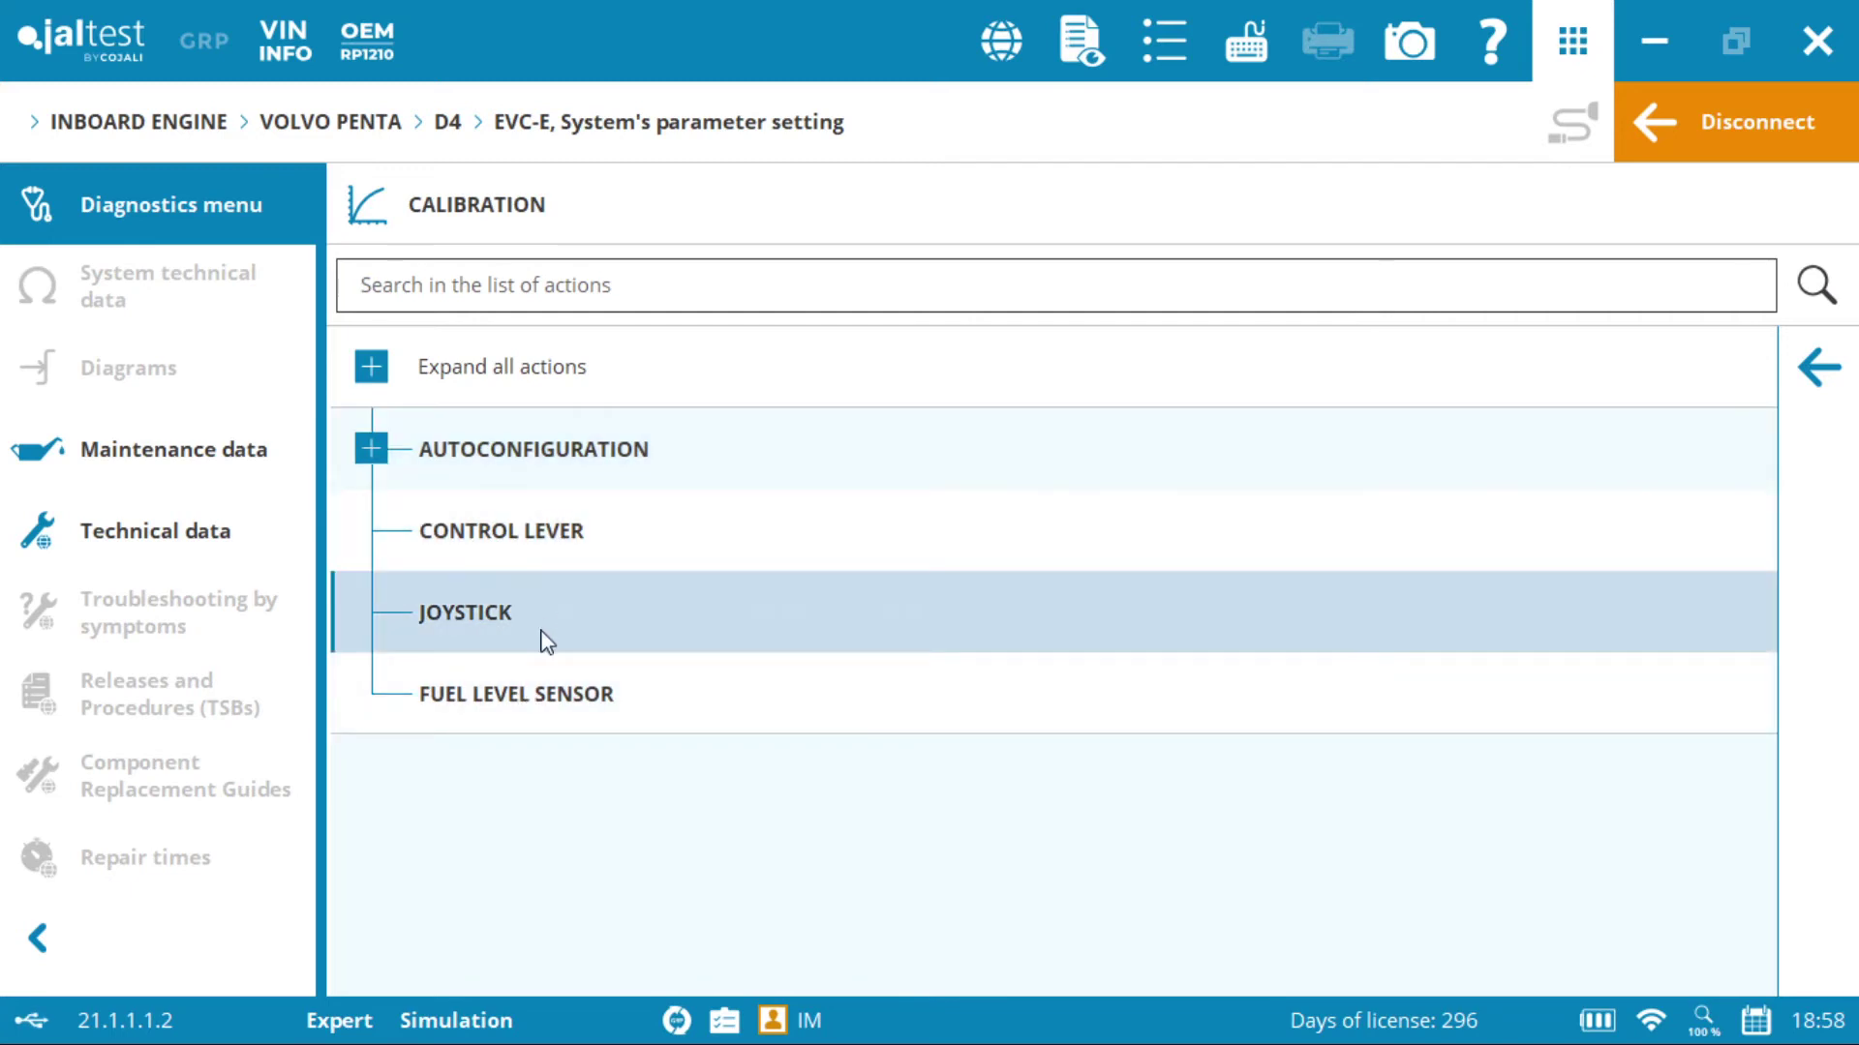
pyautogui.click(372, 450)
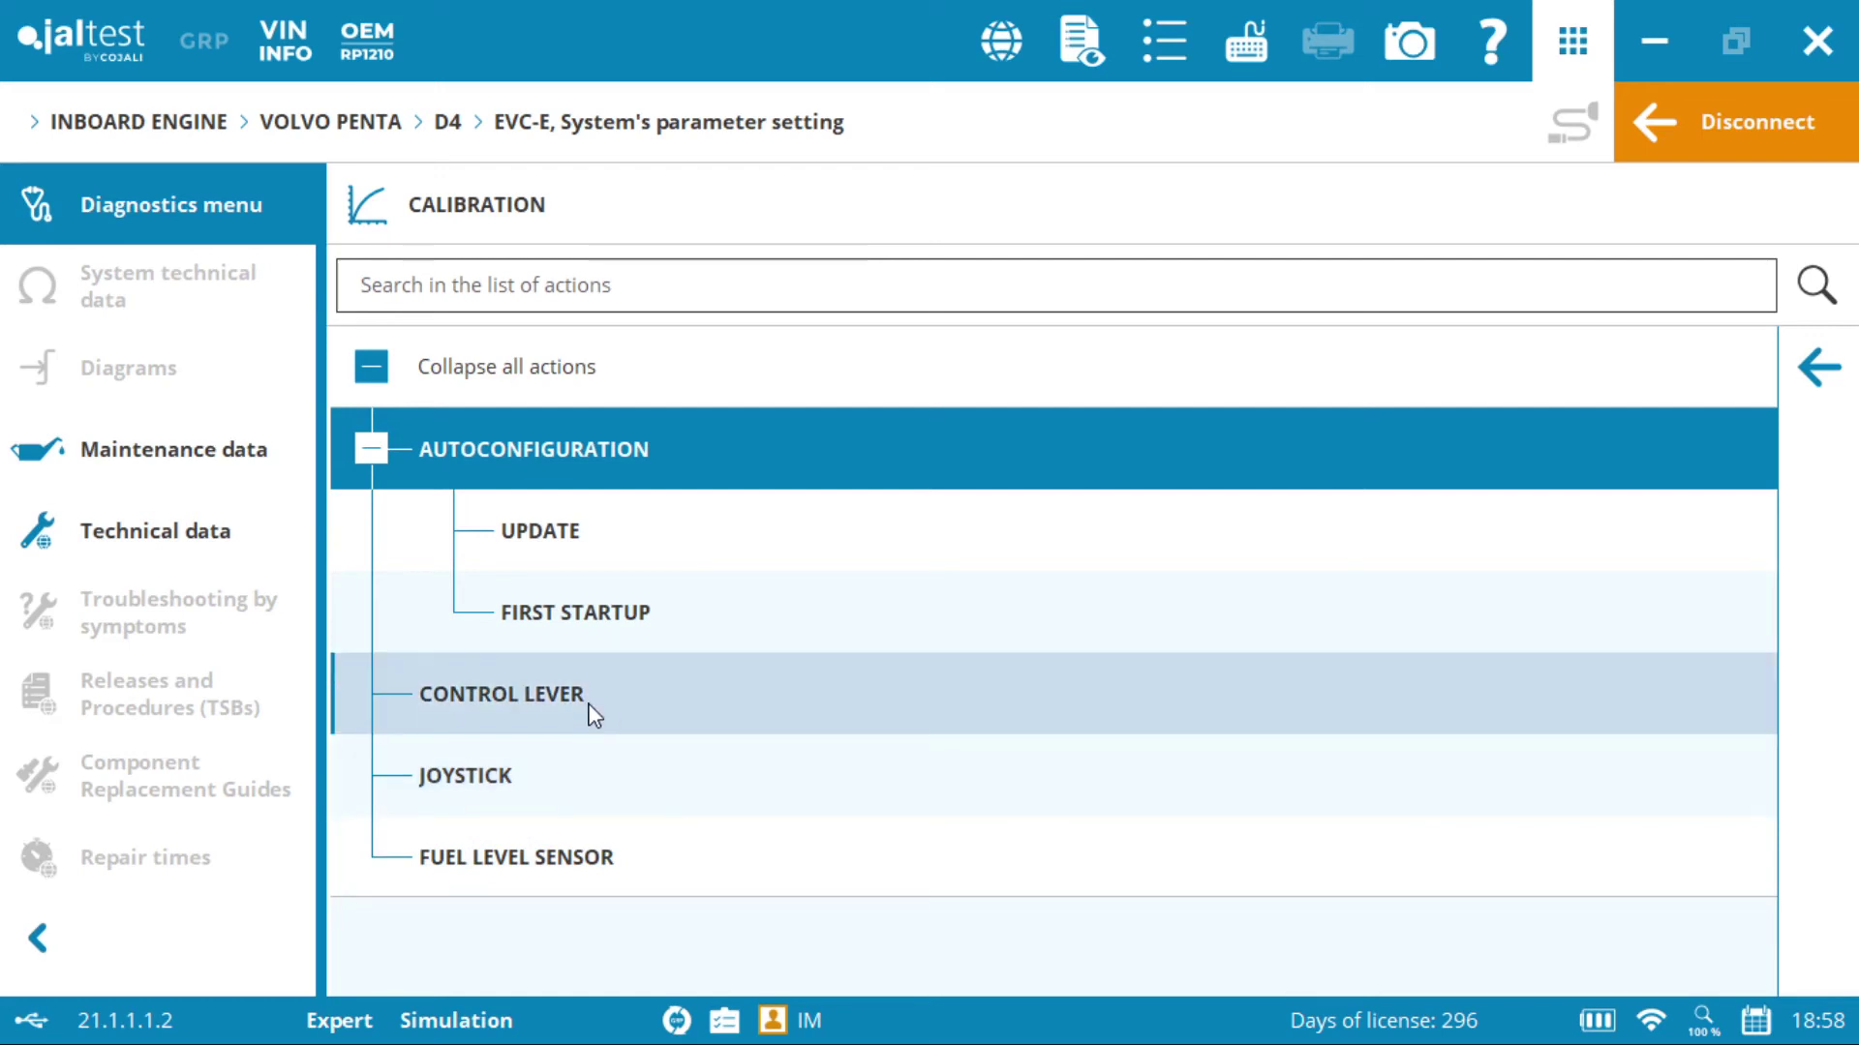
# Step: Start the Control Lever calibration, accepting the expert mode terms of use
pyautogui.click(594, 714)
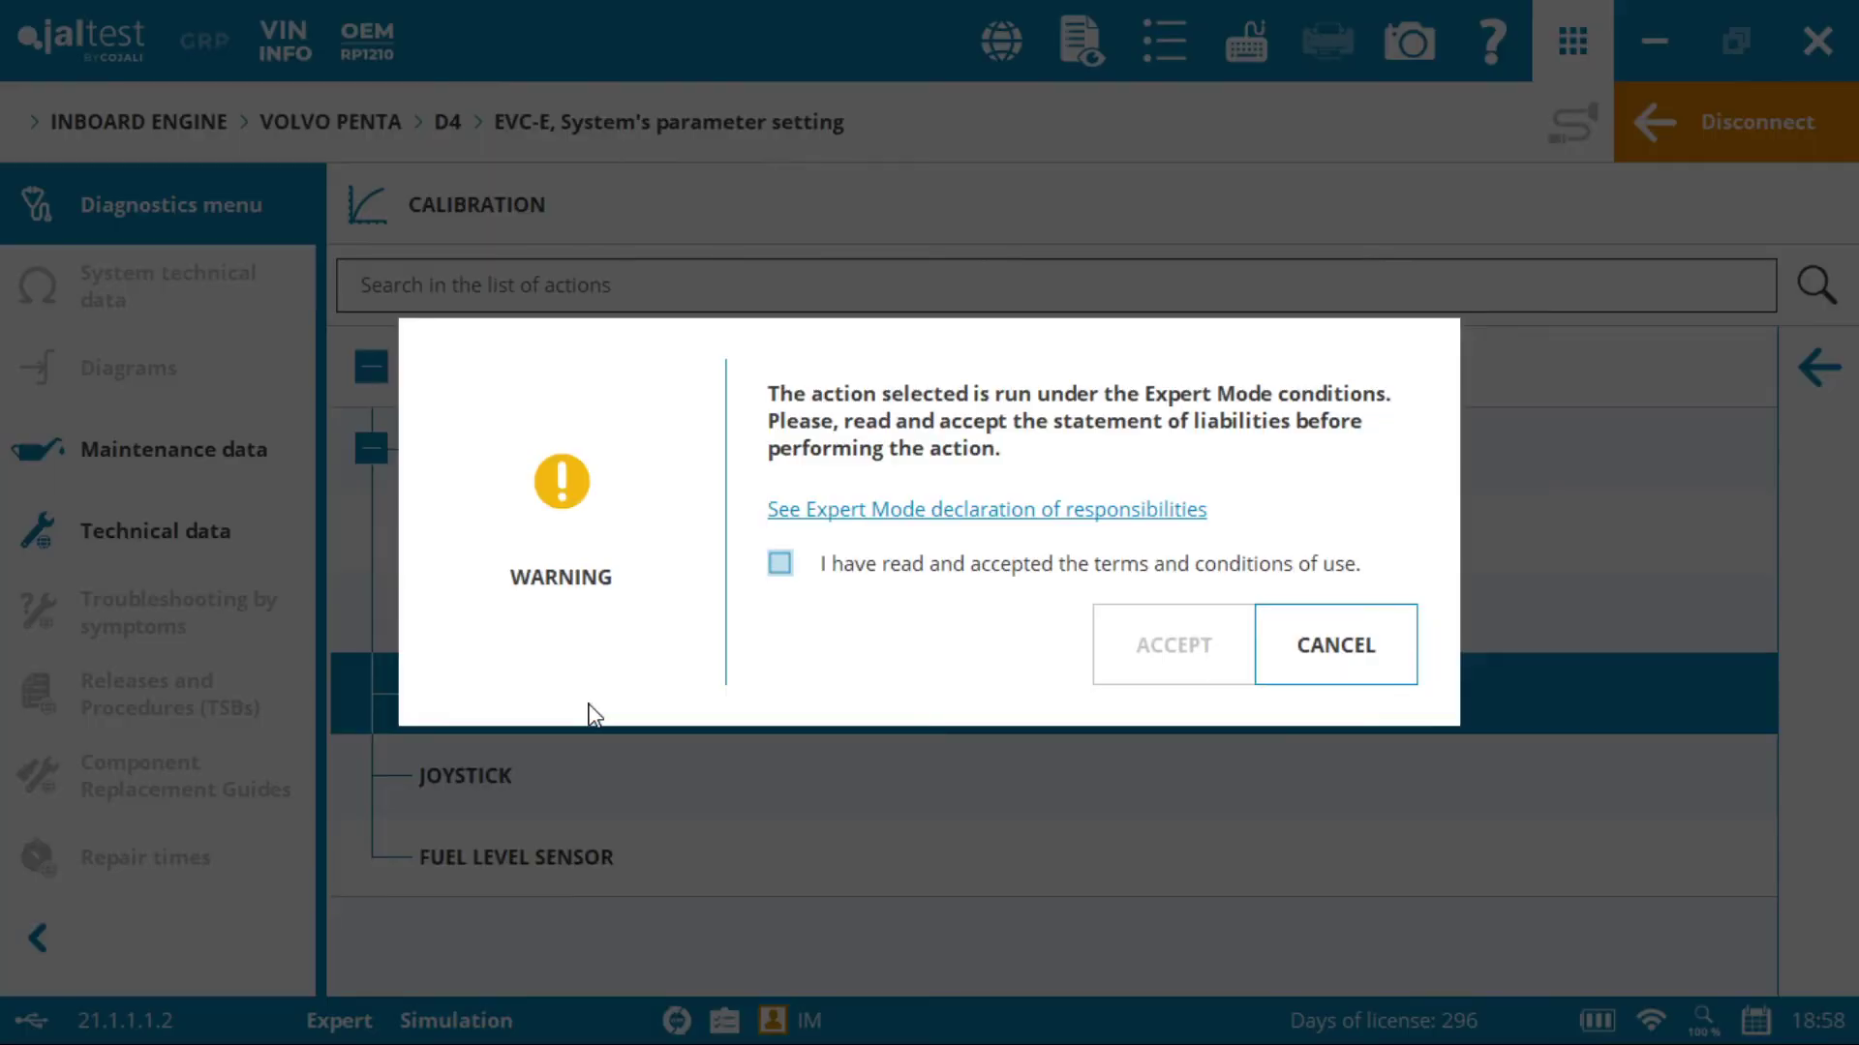
pyautogui.click(780, 565)
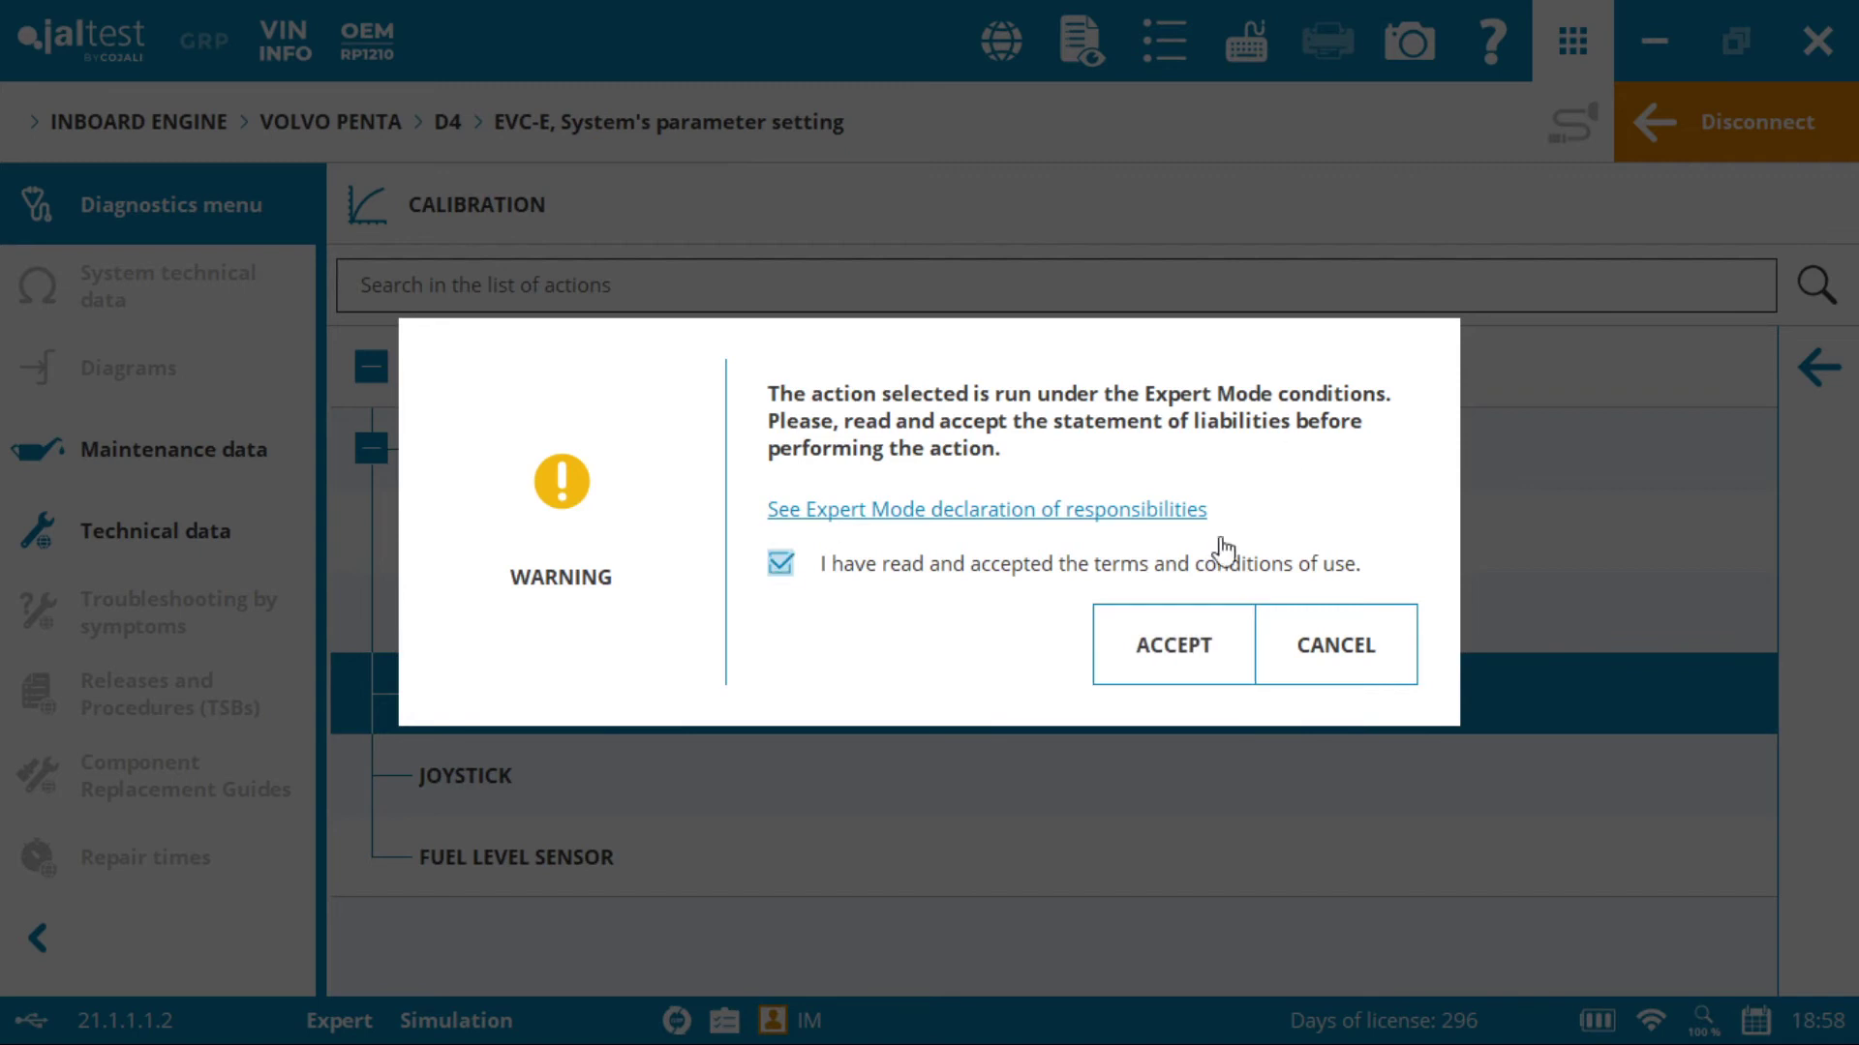
pyautogui.click(1183, 655)
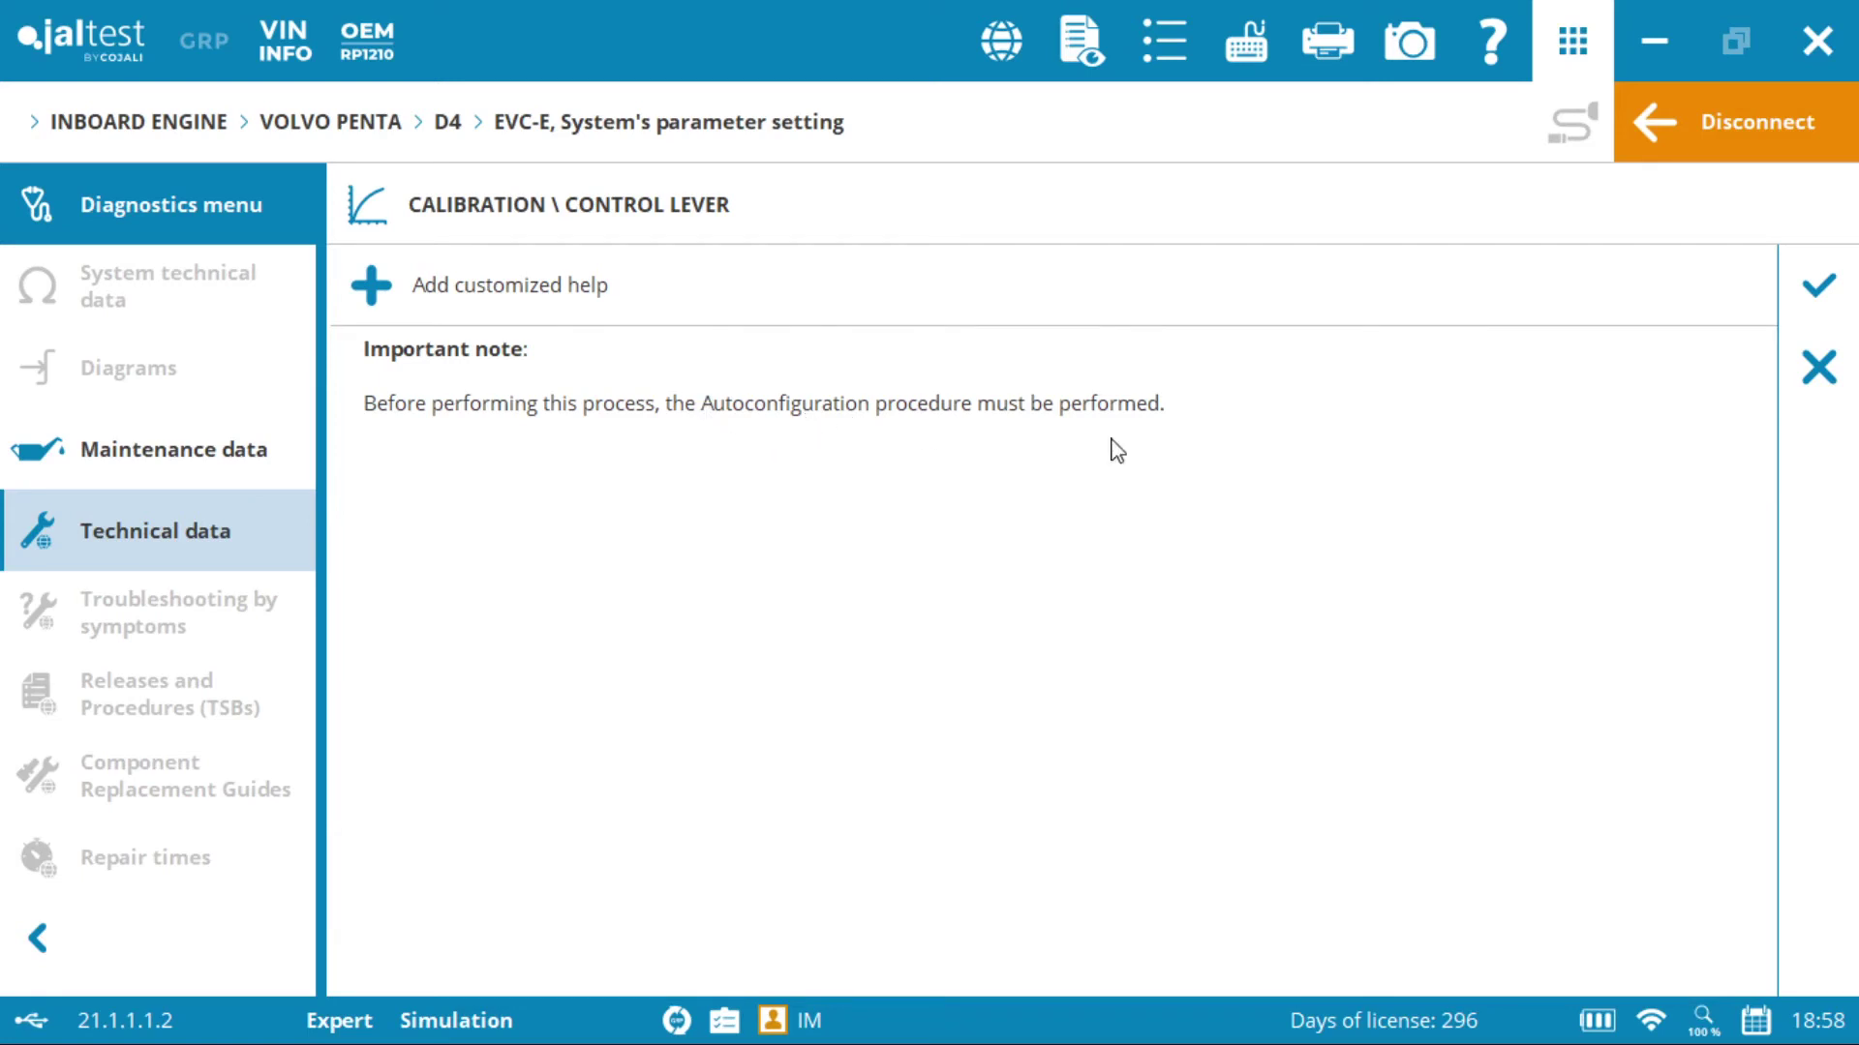
# Step: Read through the Control Lever calibration instructions, close them, and return to the EVC-E main actions
pyautogui.click(1818, 285)
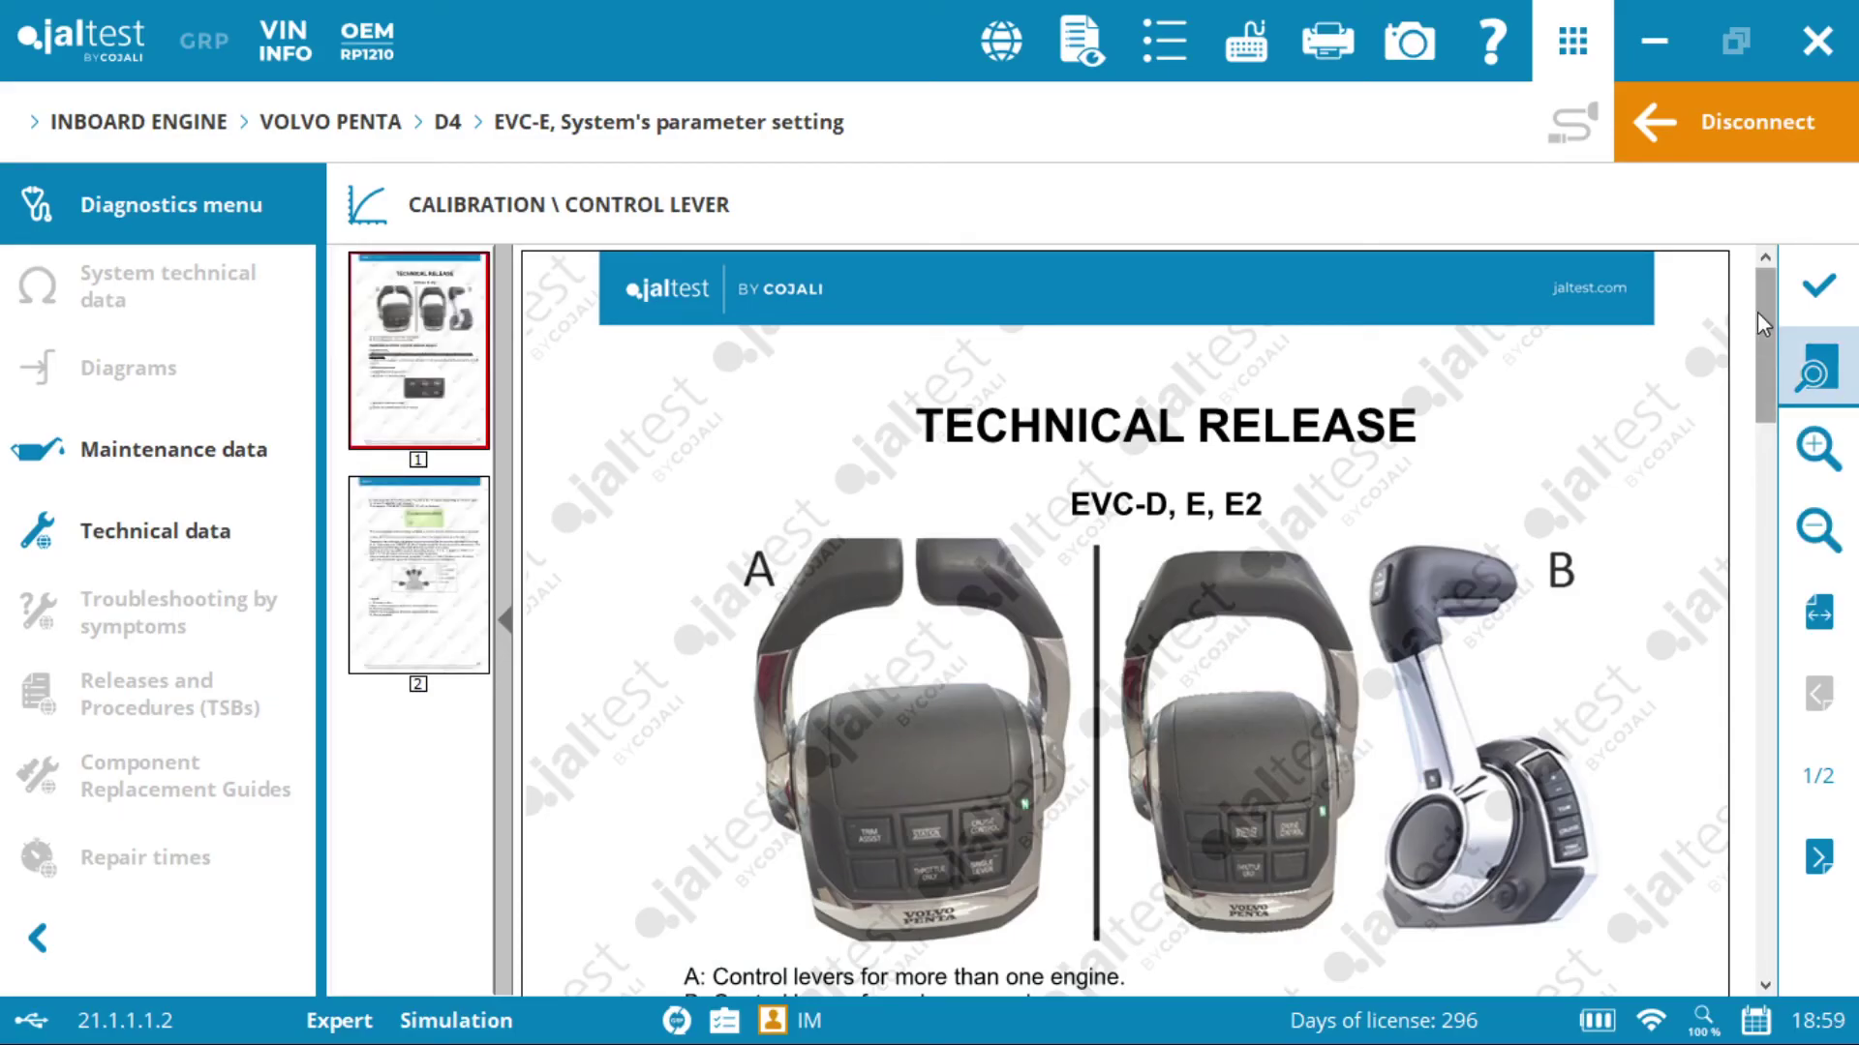
pyautogui.moveTo(1760, 326); pyautogui.dragTo(1763, 446)
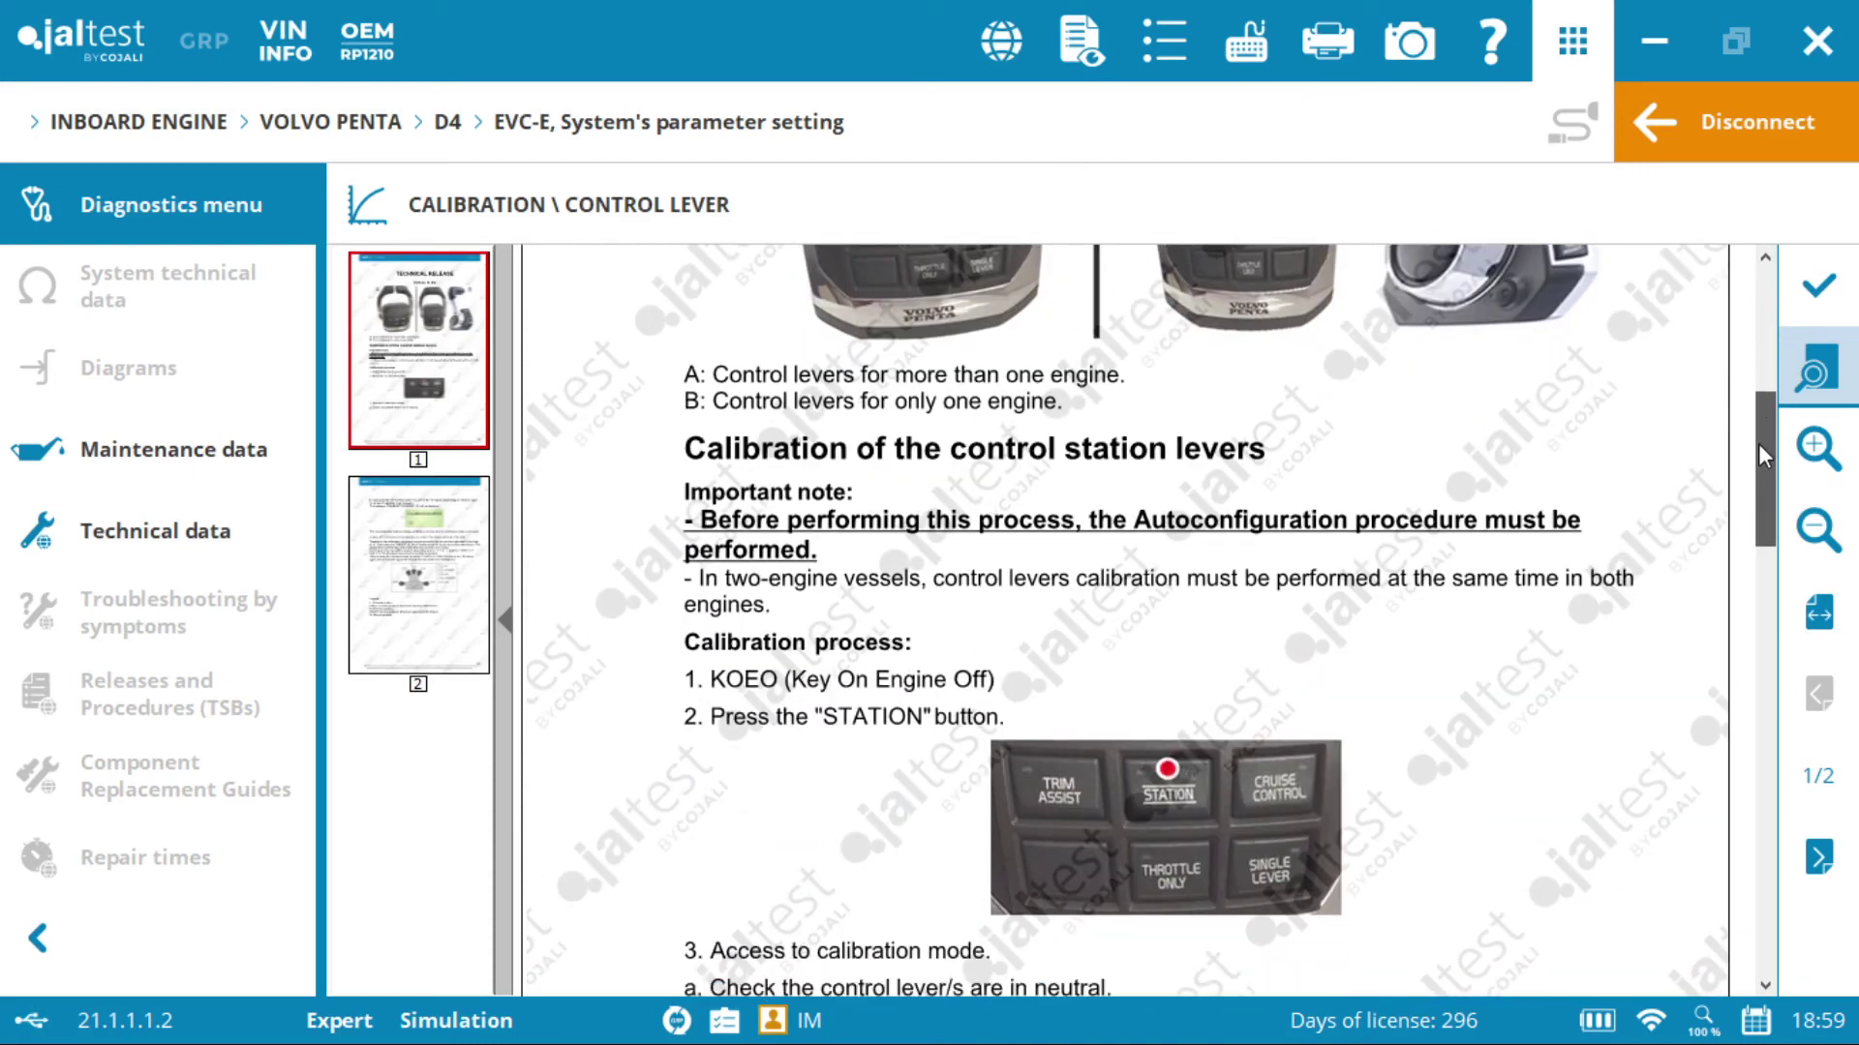
pyautogui.moveTo(1762, 450); pyautogui.dragTo(1735, 755)
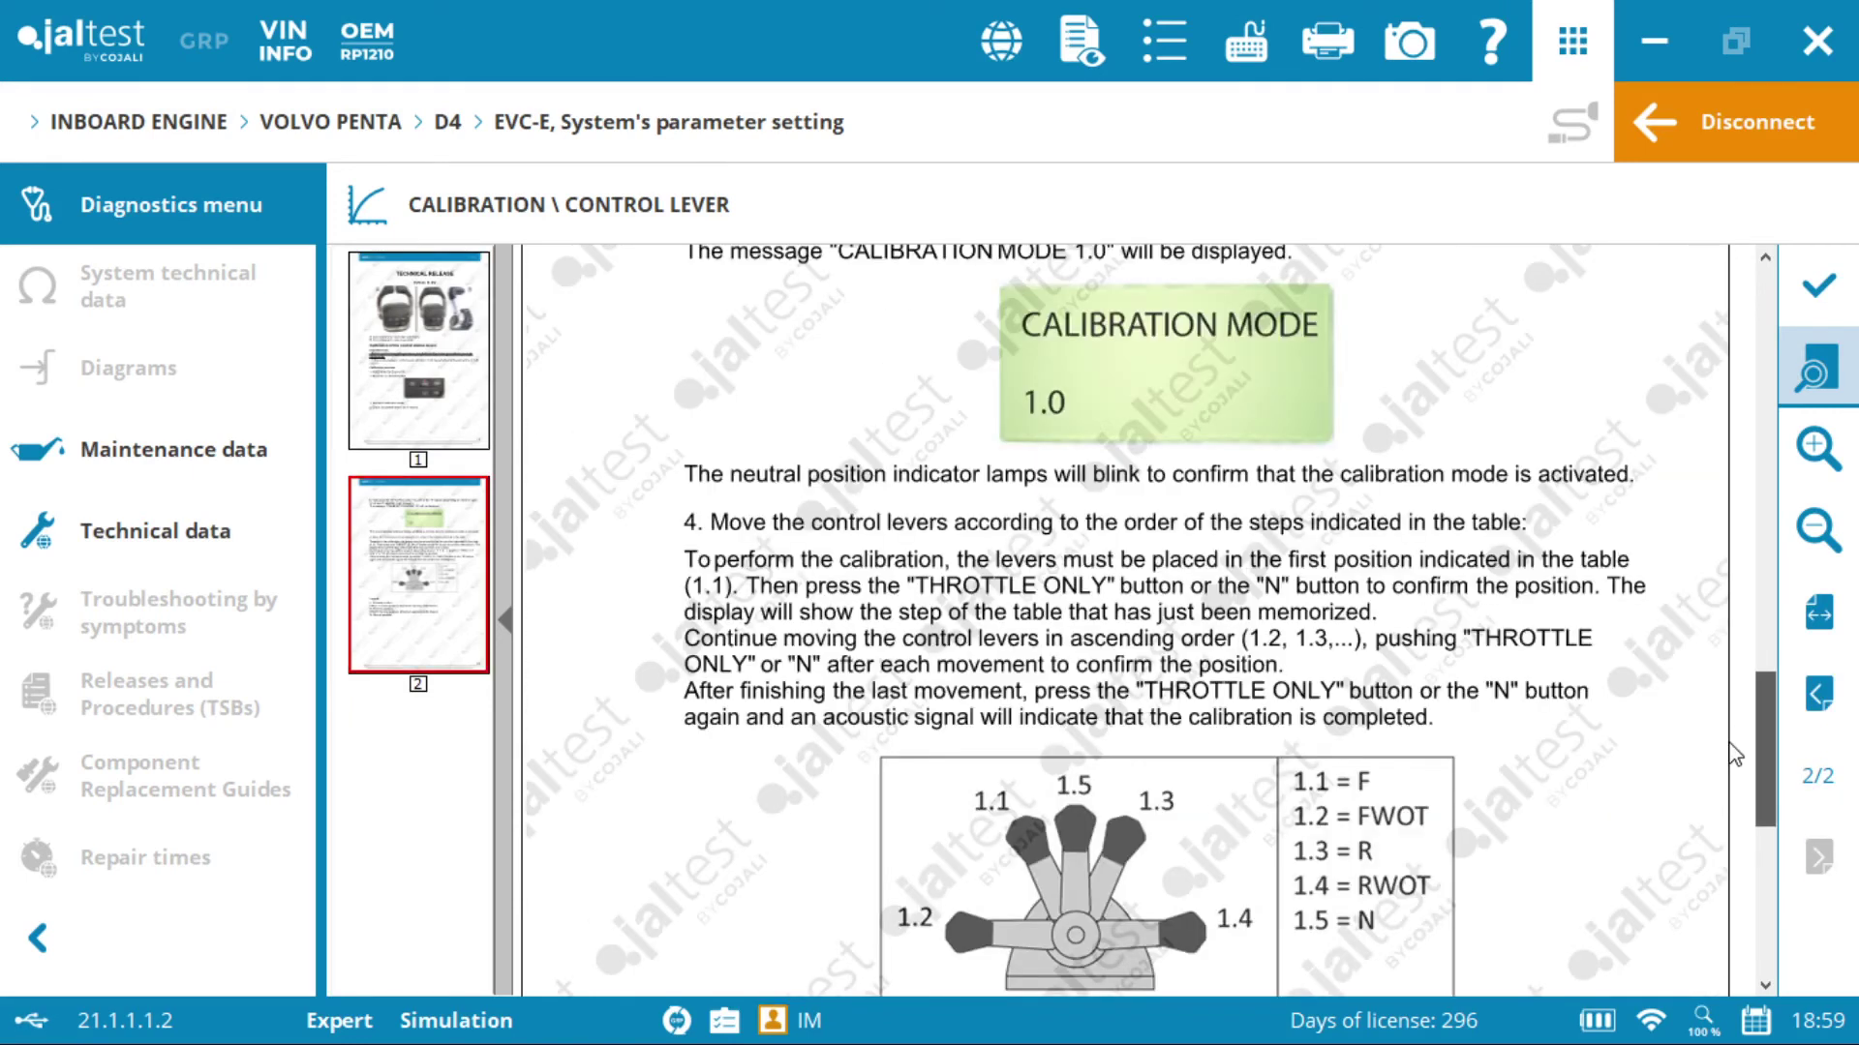
pyautogui.scroll(-3, 1735, 755)
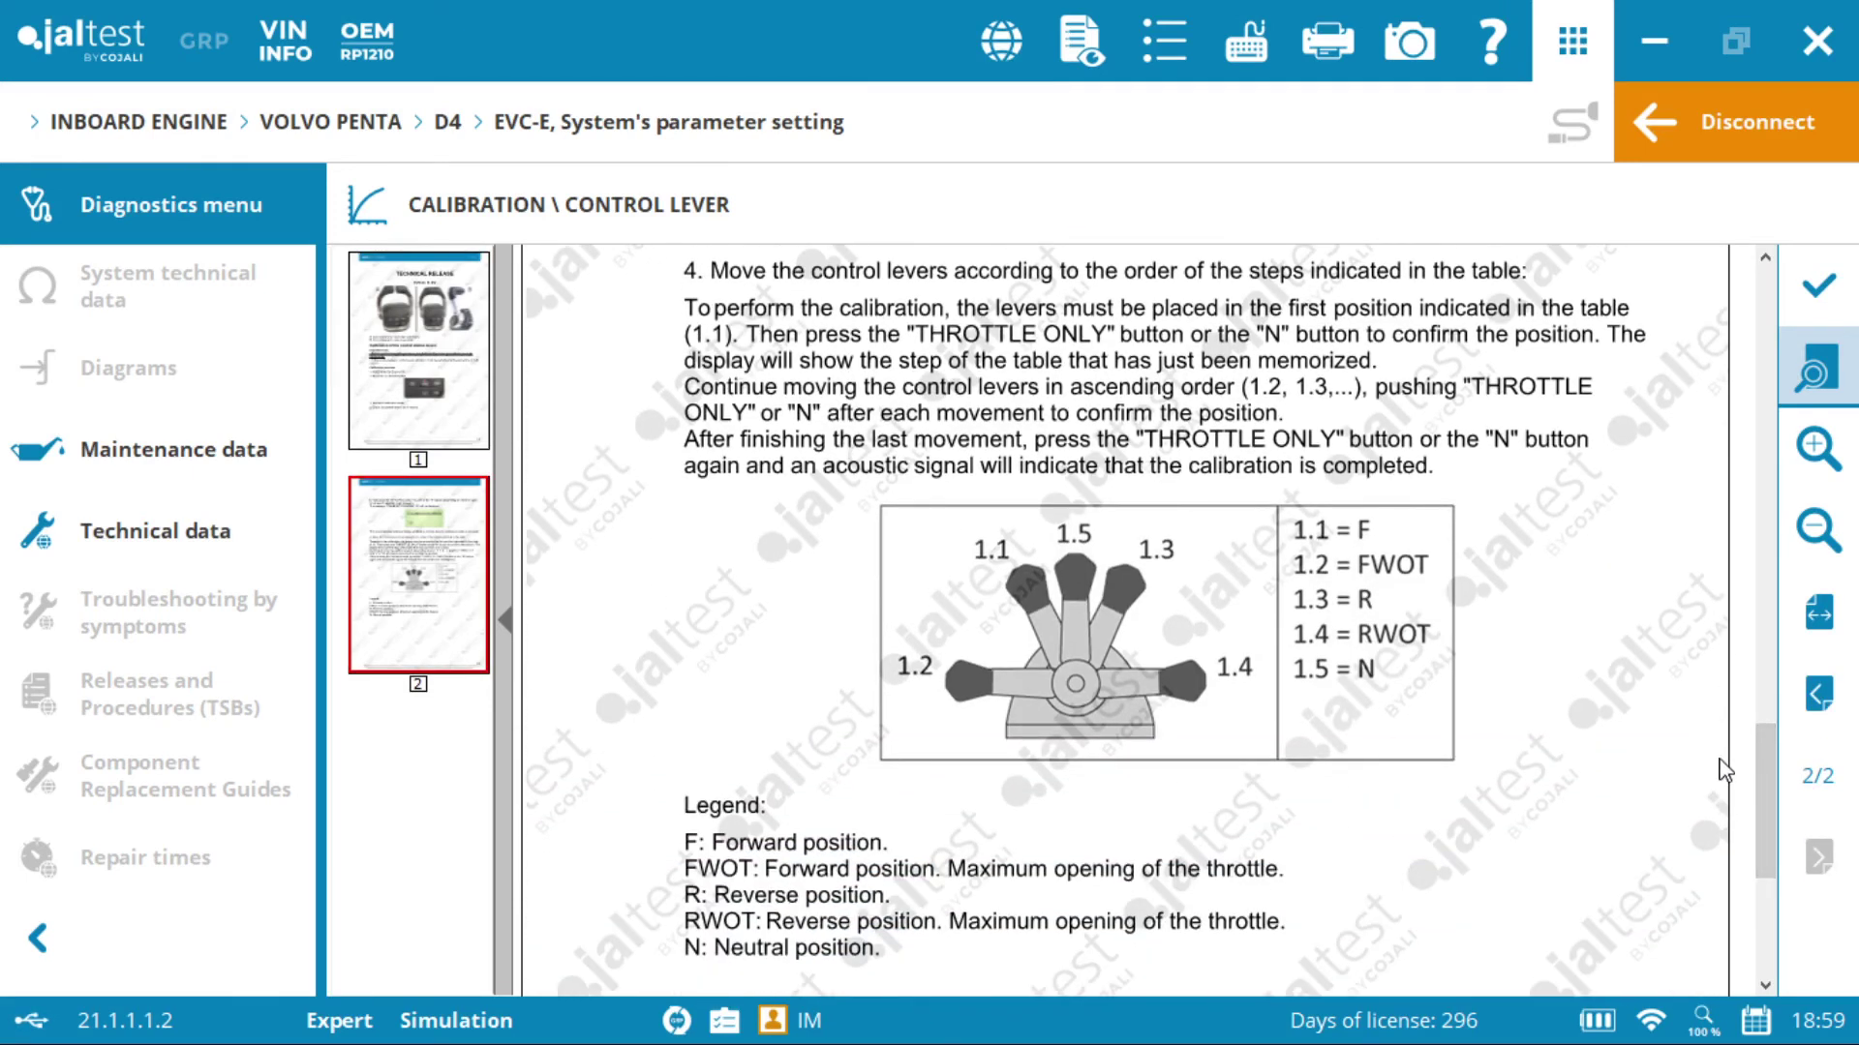
pyautogui.click(1818, 286)
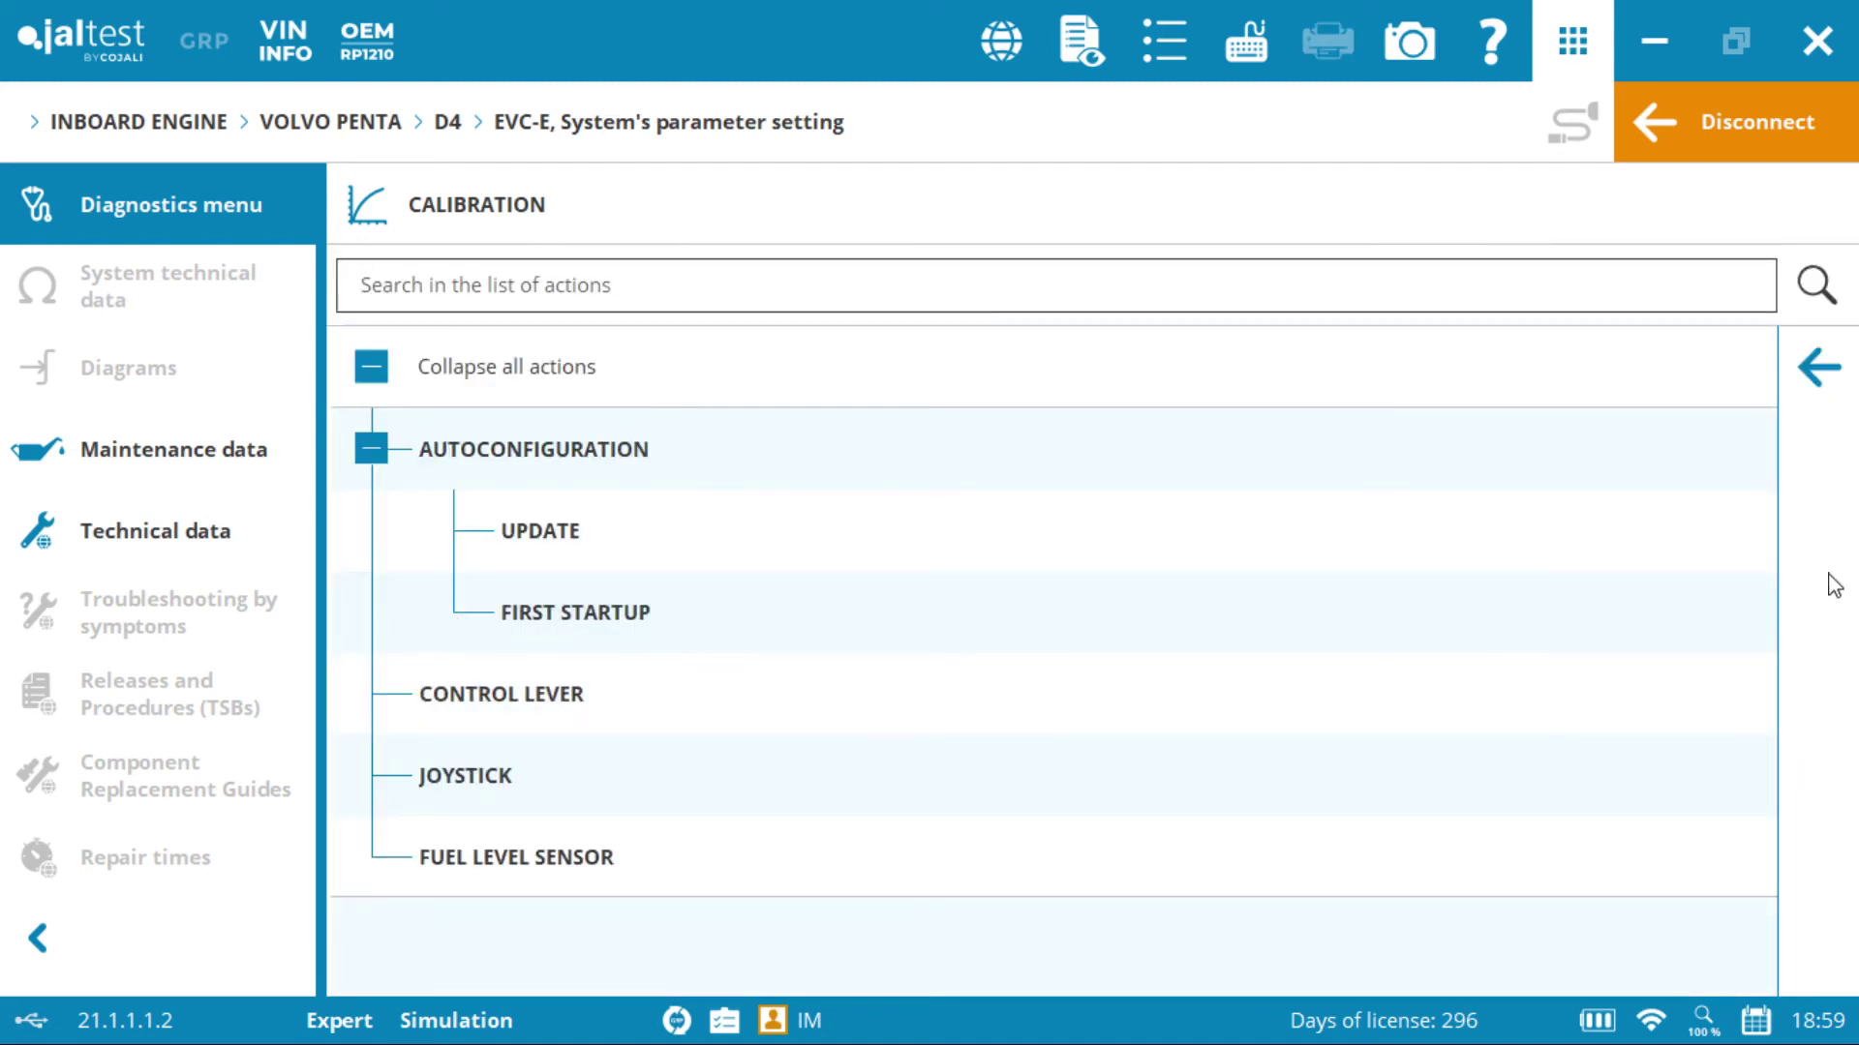
pyautogui.click(1819, 370)
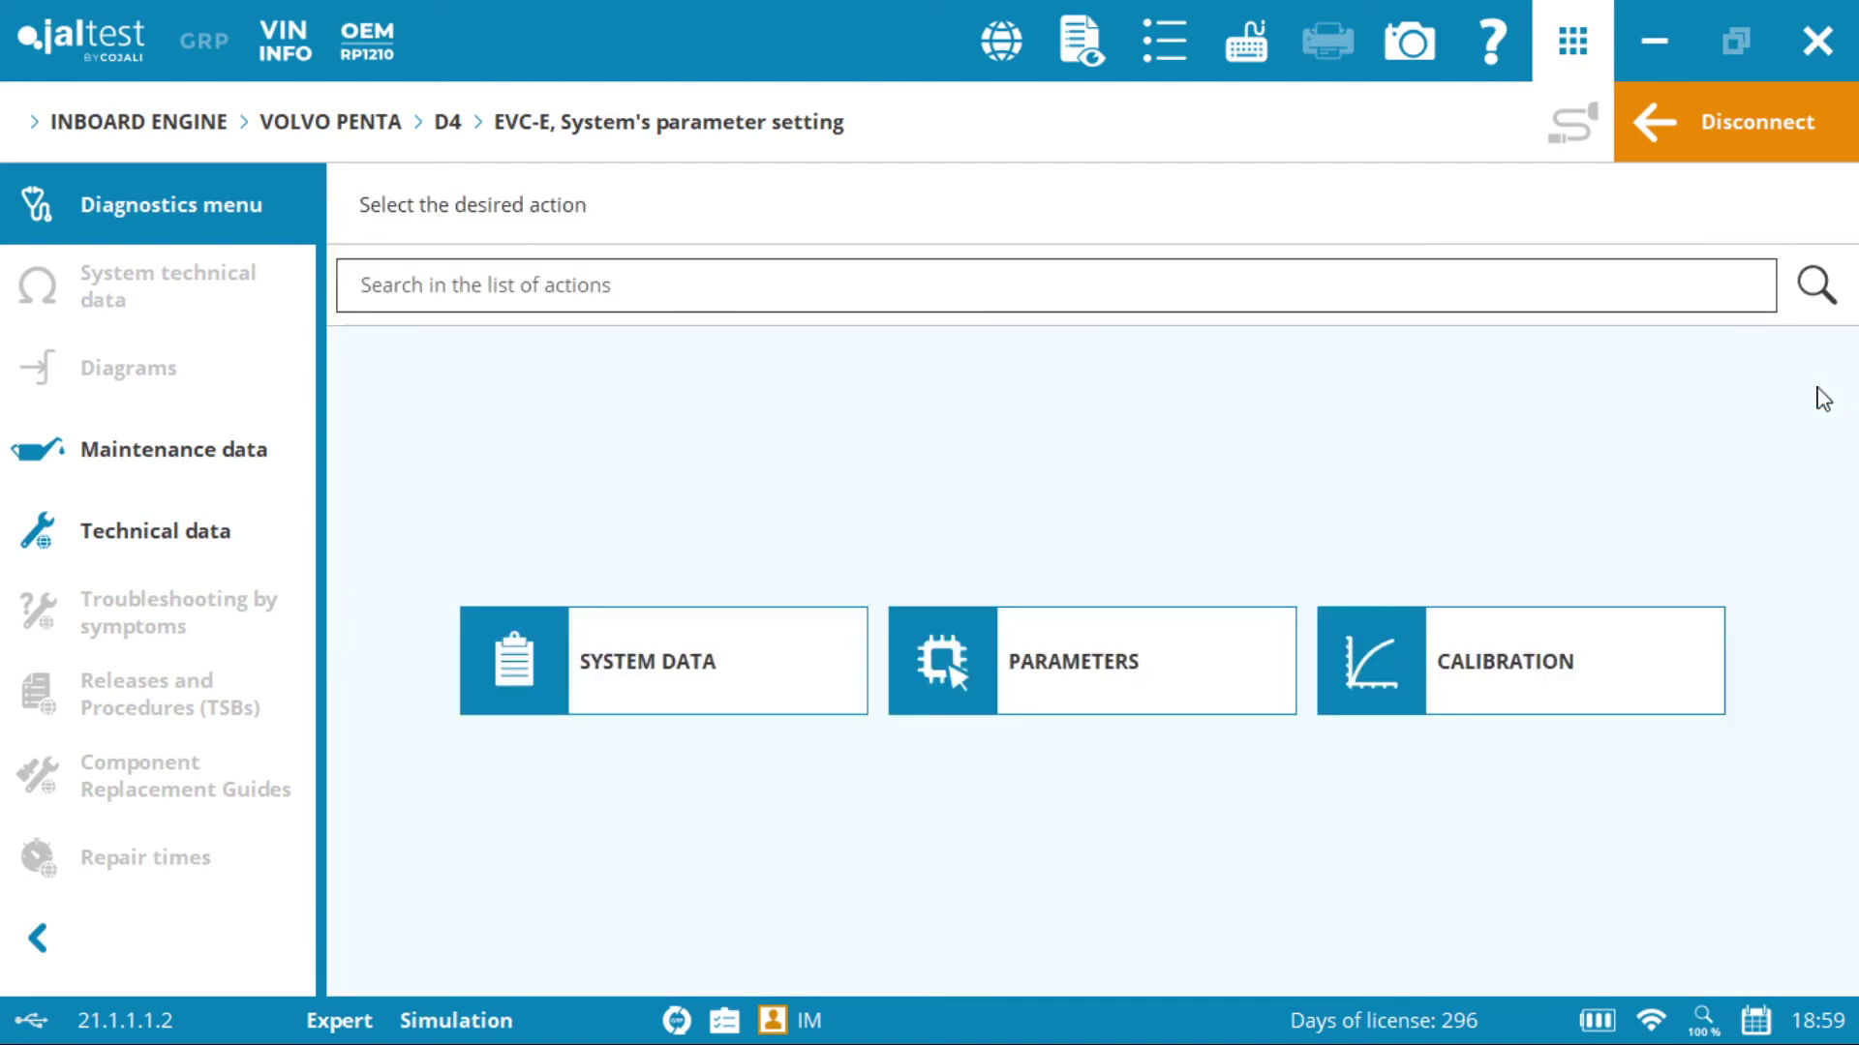